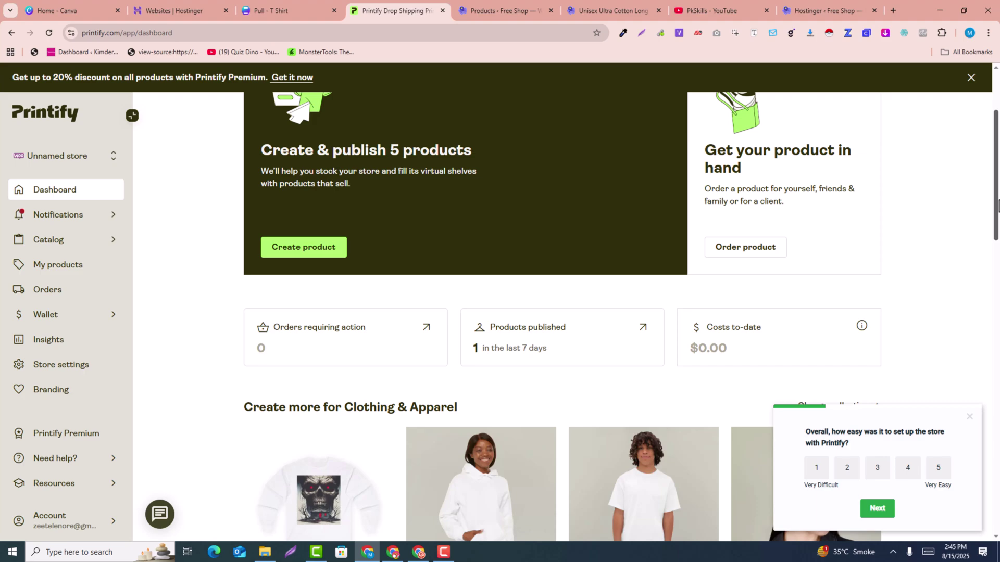
drag(998, 205, 998, 258)
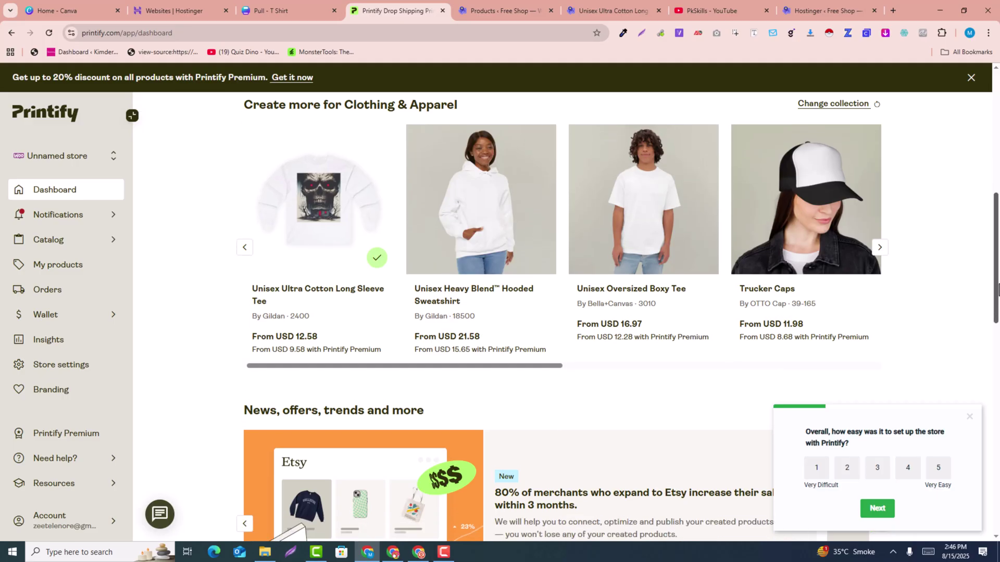
drag(998, 300, 998, 249)
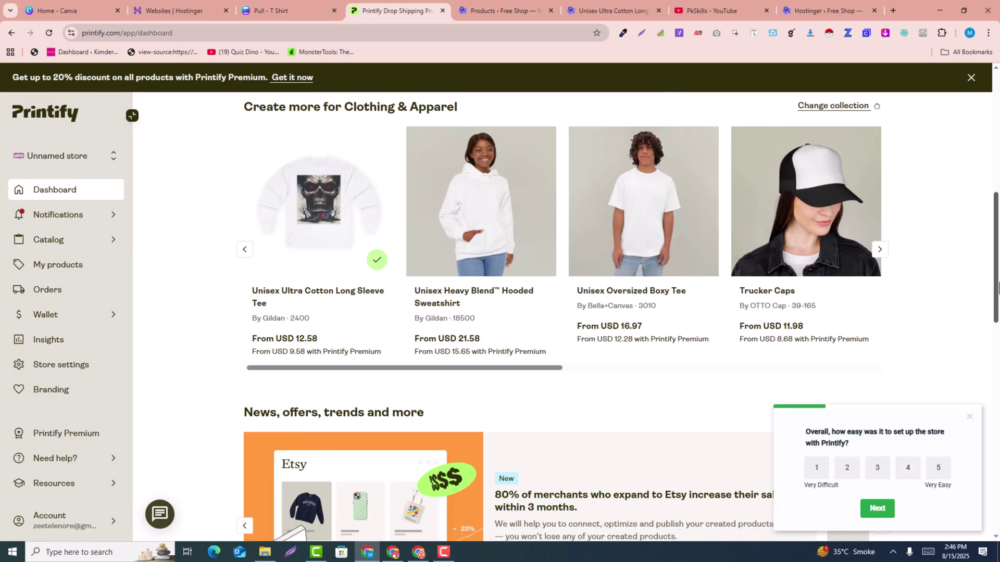
drag(998, 284, 998, 237)
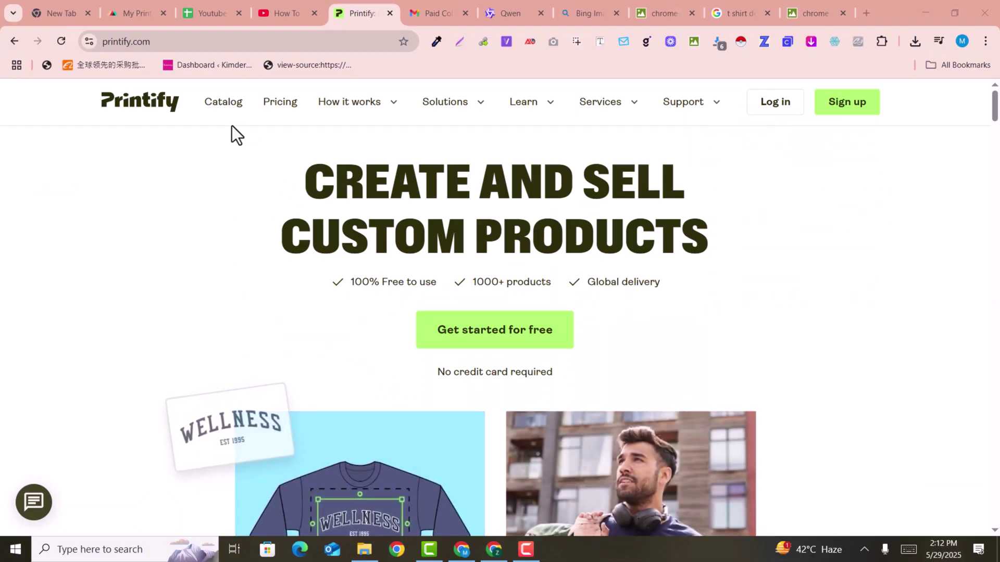
- Open the printify.com home page
click(134, 45)
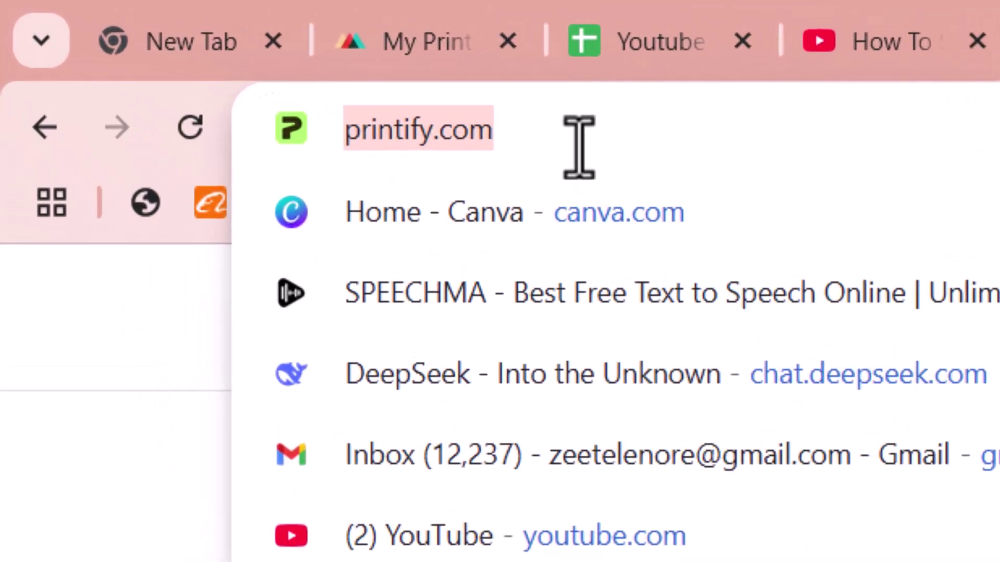
click(186, 47)
key(Return)
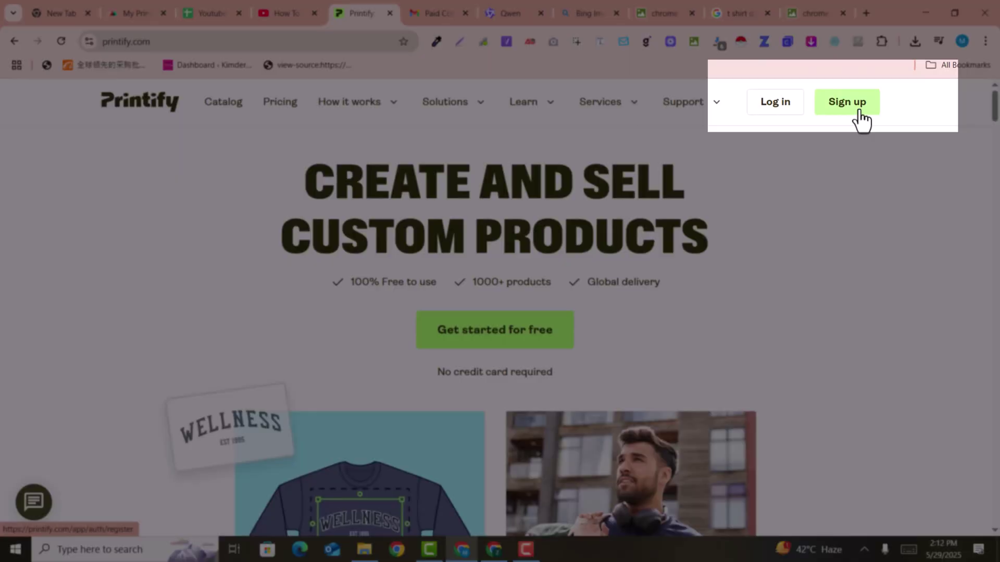
- Sign up for a new account by continuing with the existing Google account and approving the sign-in
click(859, 117)
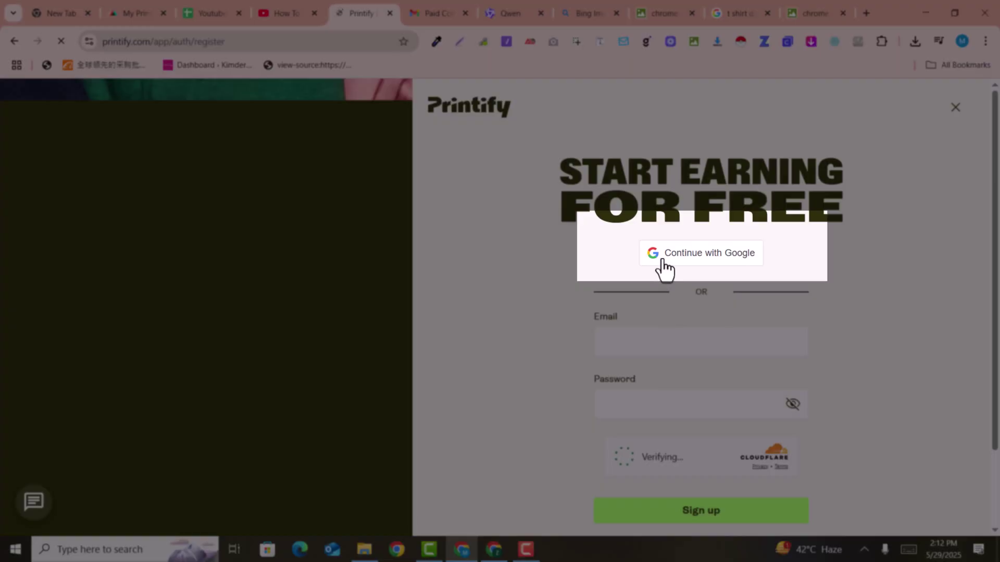
click(696, 260)
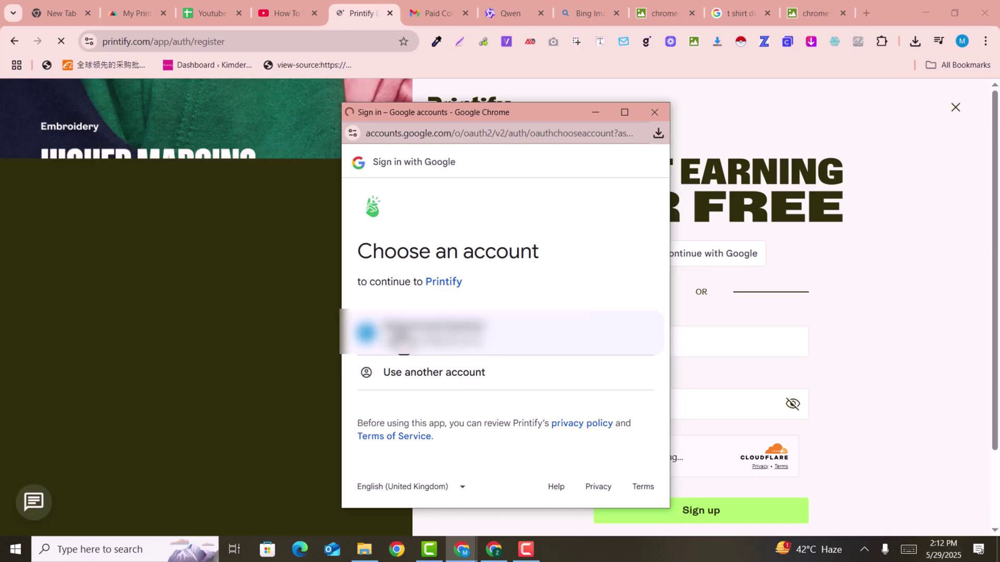
click(417, 332)
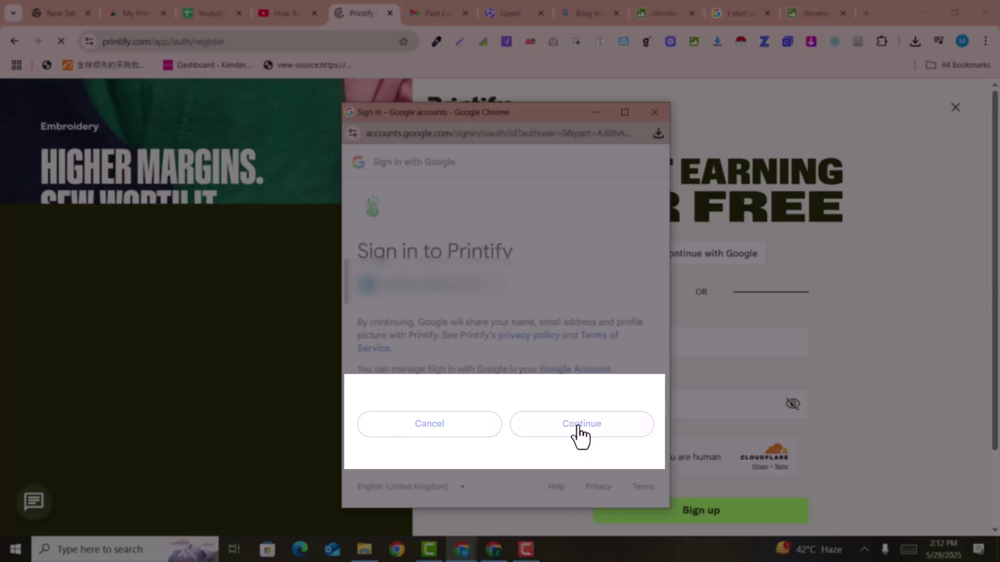
click(578, 426)
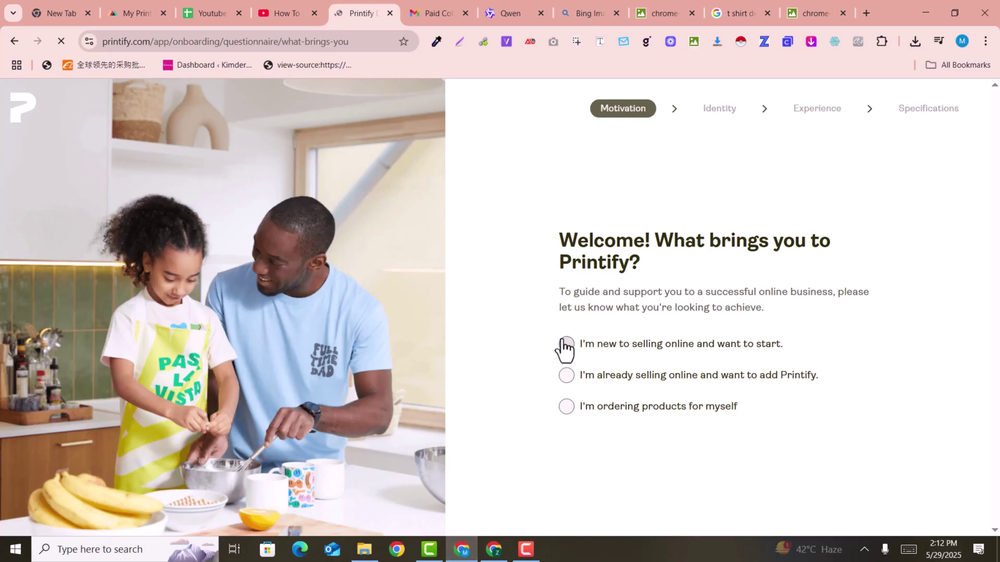
- Answer the onboarding questions as new to selling online, a content creator, and using YouTube as social media
click(566, 345)
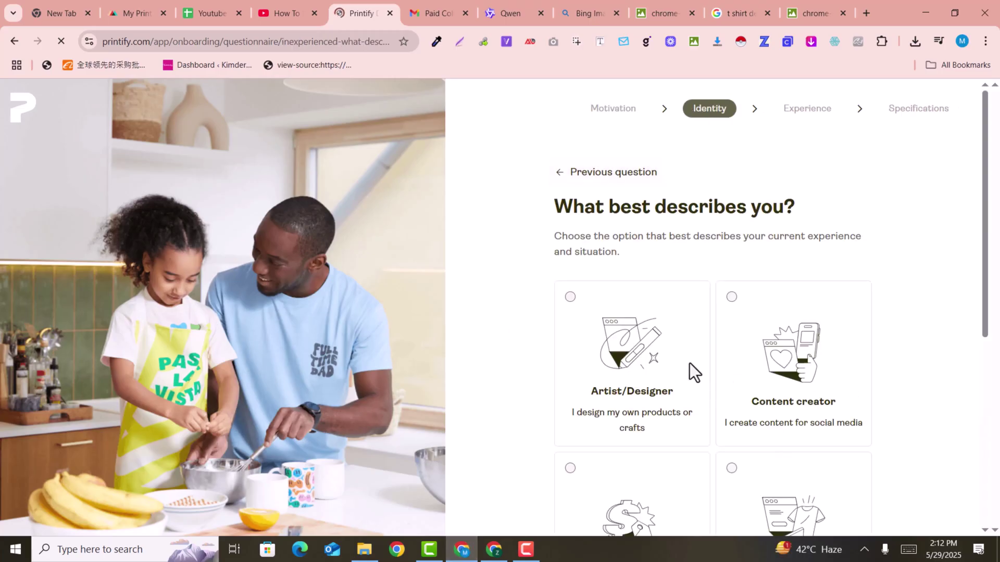
click(718, 312)
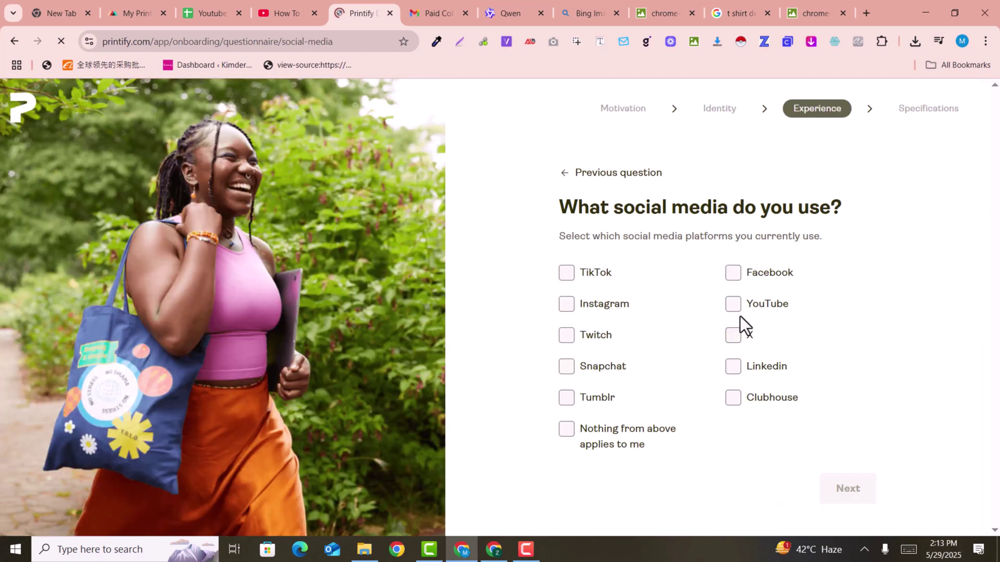
click(740, 312)
click(848, 489)
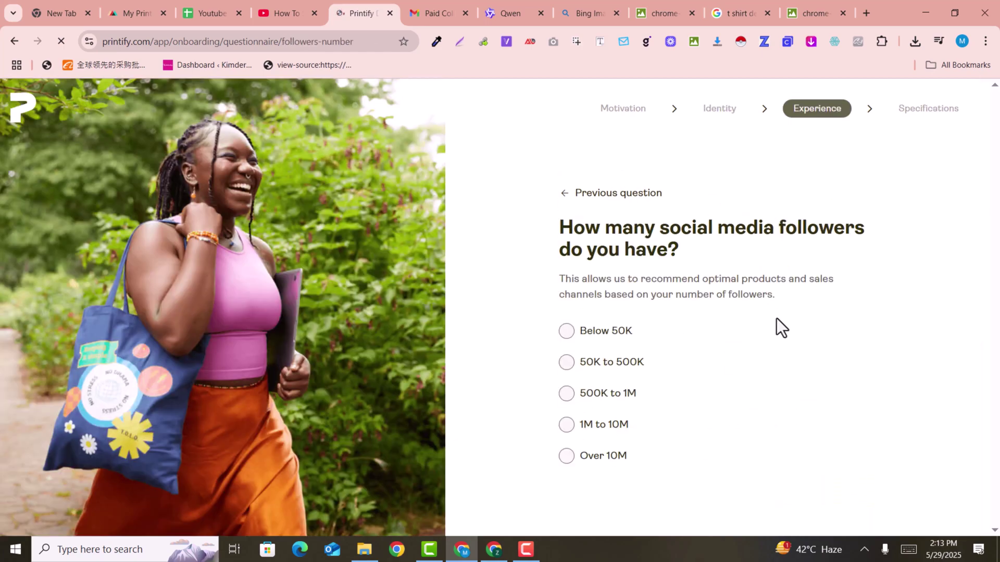
- State a follower count of over 10M and experience with designing products in the onboarding questionnaire
click(567, 457)
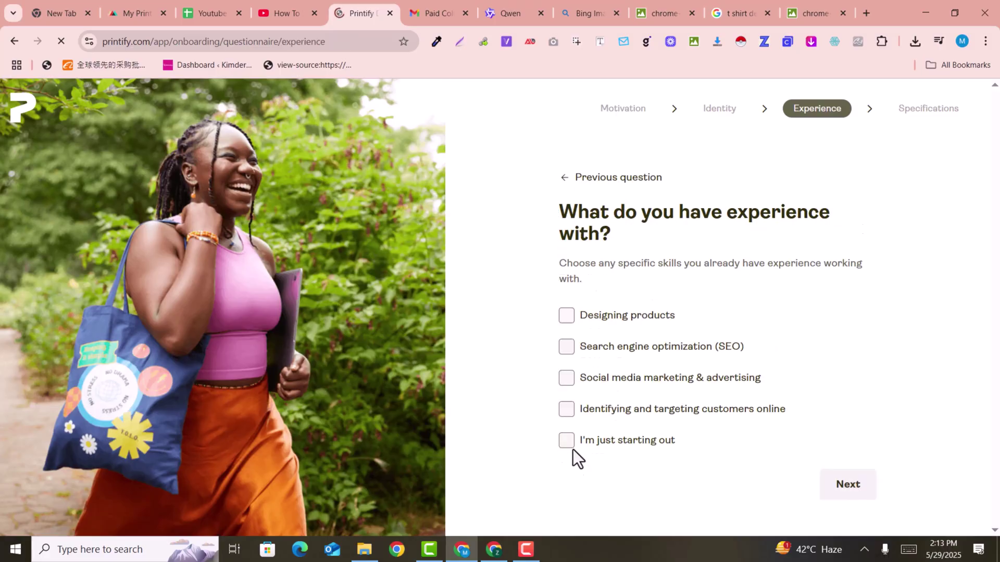
click(566, 316)
click(844, 485)
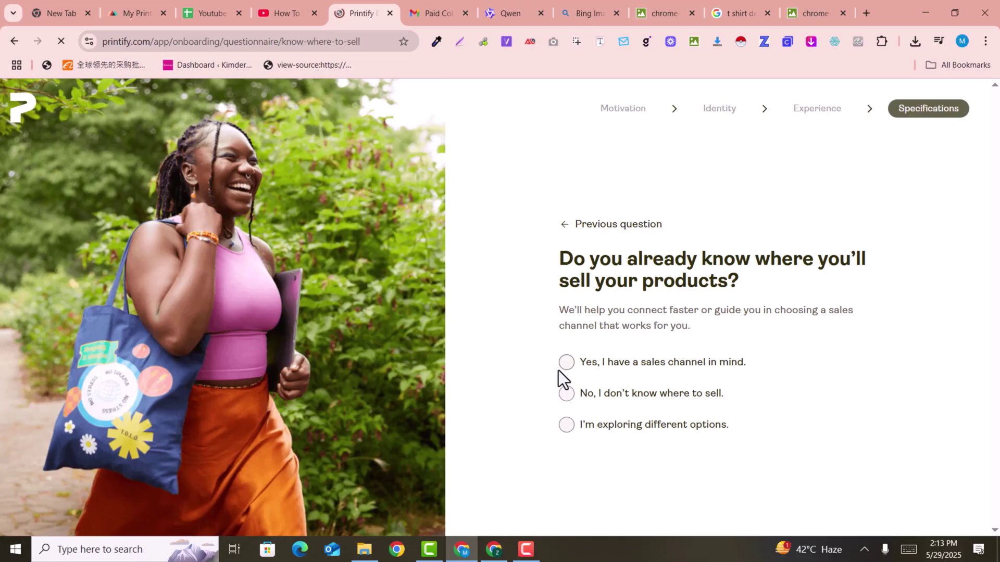
- Answer that different sales channel options are being explored and choose to sell globally
click(571, 432)
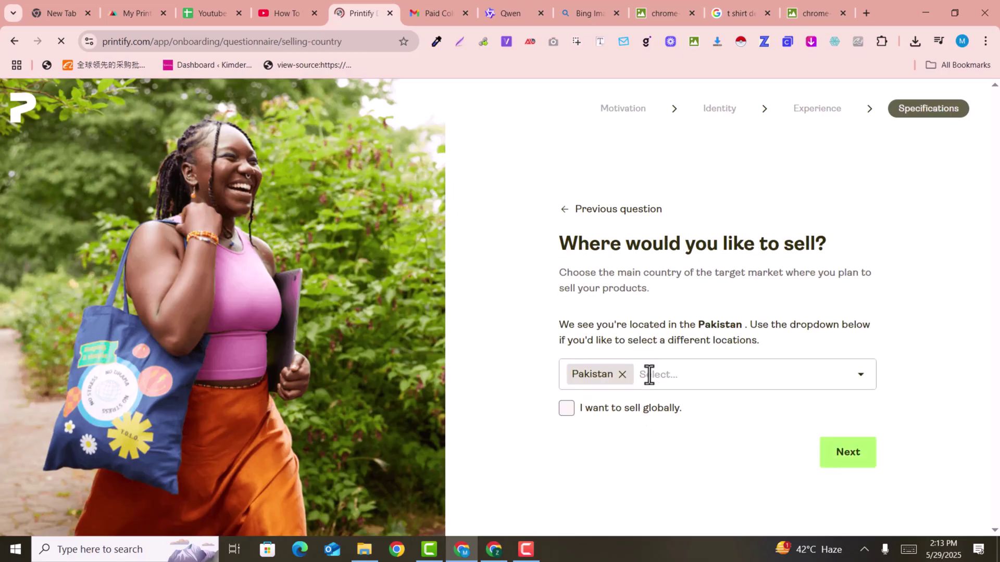
click(568, 411)
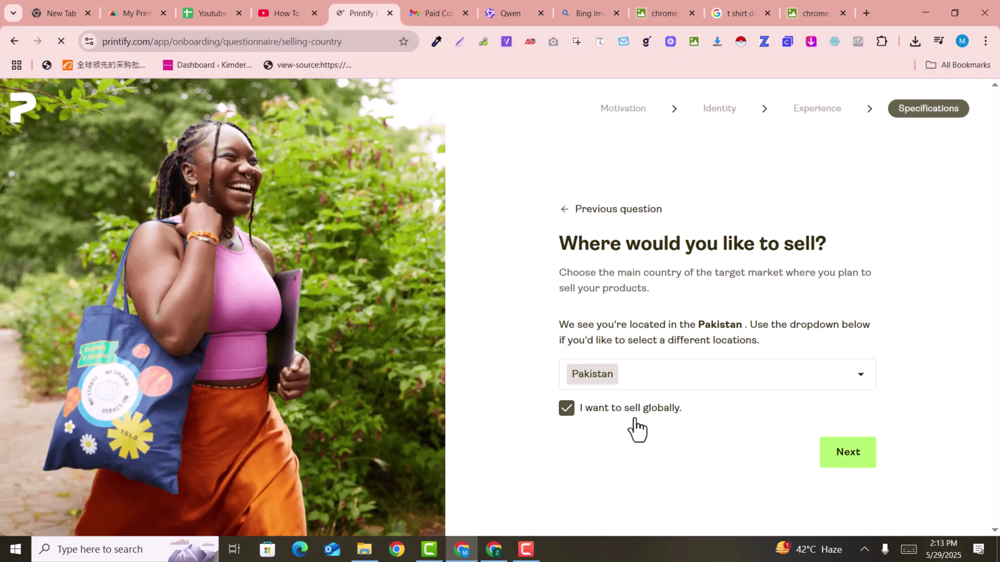
click(851, 457)
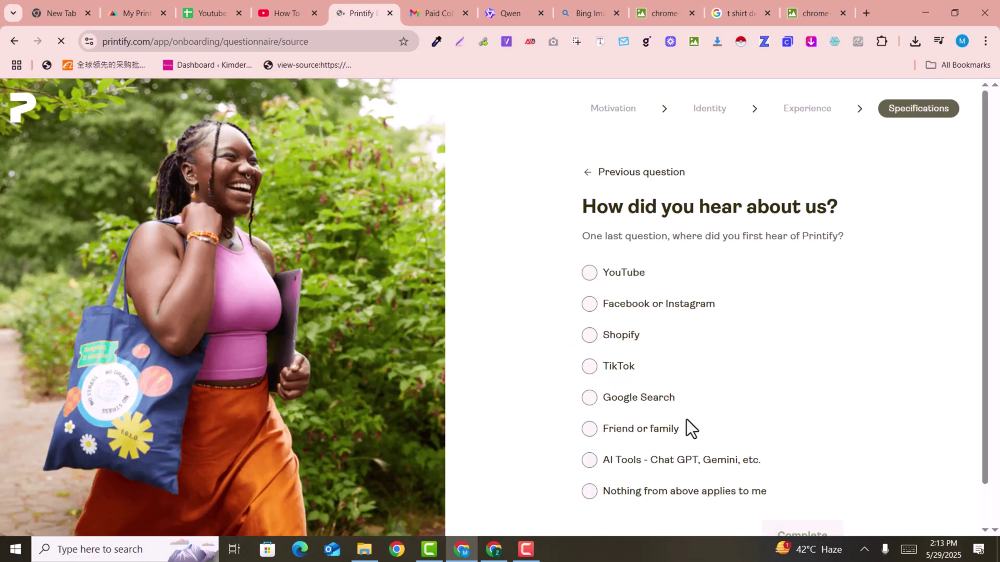
- Give YouTube as the place where Printify was first heard of and complete the questionnaire
click(592, 273)
scroll(777, 401, down, 1)
click(805, 492)
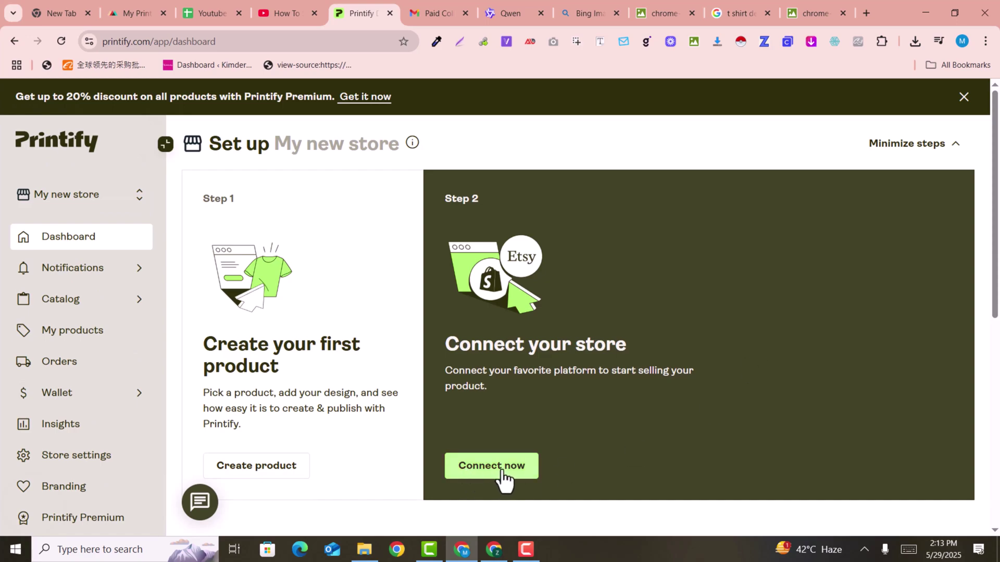
- Start creating the first product and choose the Clothing & Apparel collection
mouse_move(309, 349)
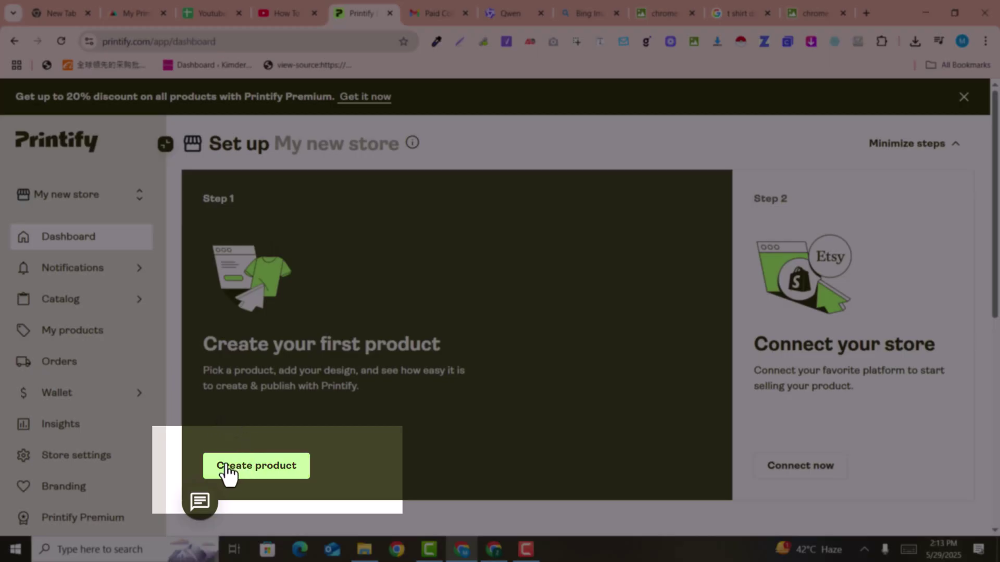
click(250, 471)
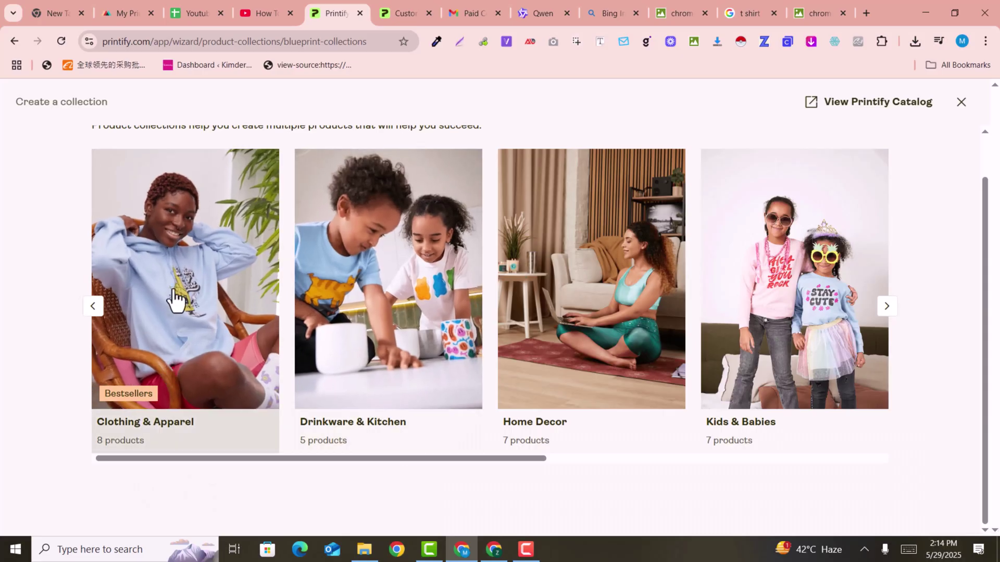
click(179, 307)
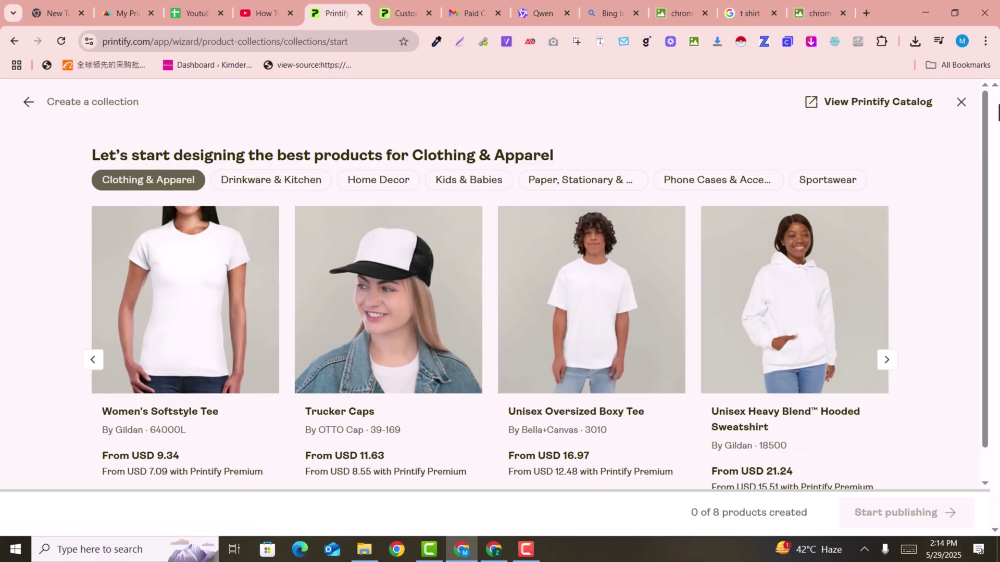
- Choose the Unisex Ultra Cotton Long Sleeve Tee and start designing it with Printify Choice
scroll(920, 210, down, 1)
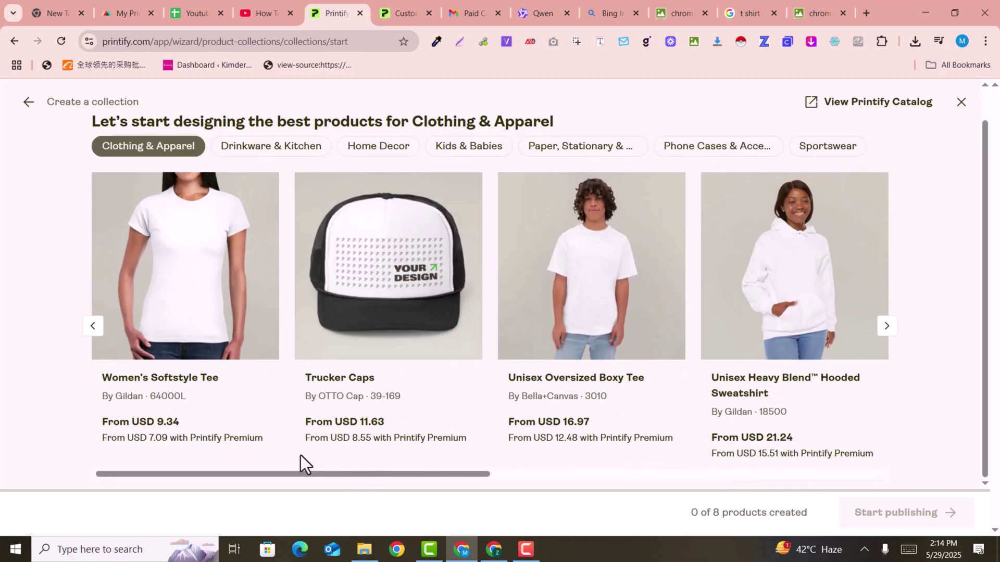
drag(413, 473, 833, 474)
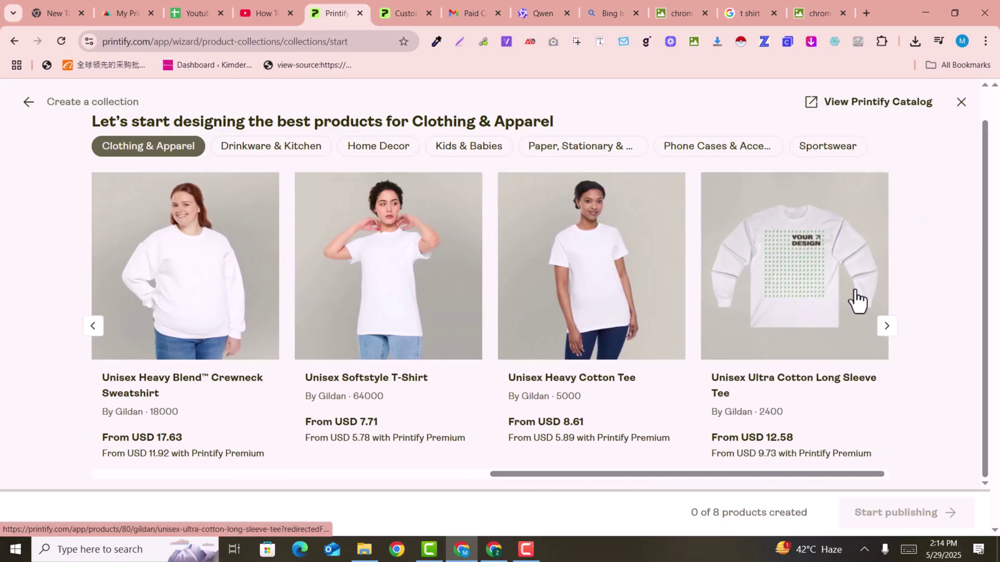
click(799, 272)
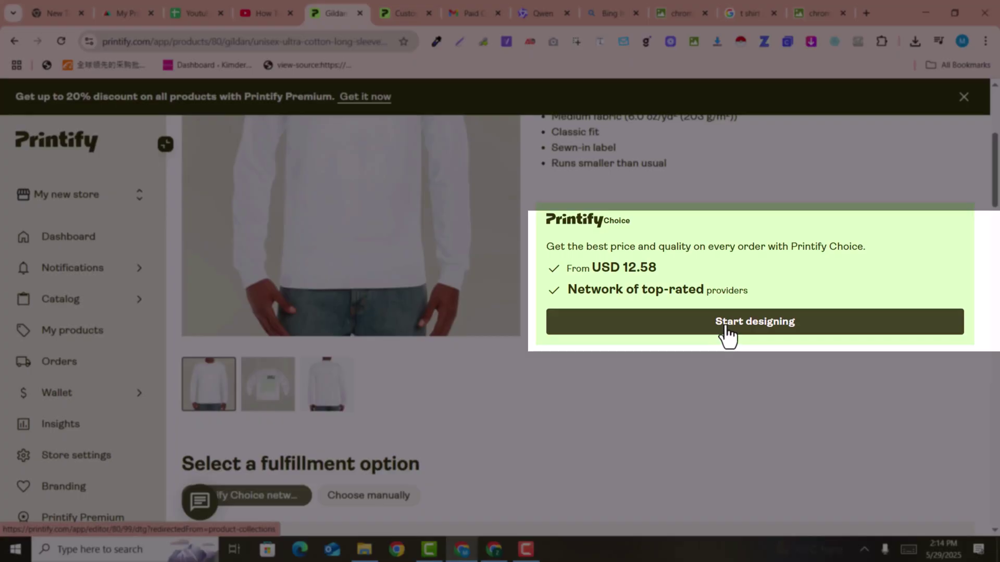
click(725, 327)
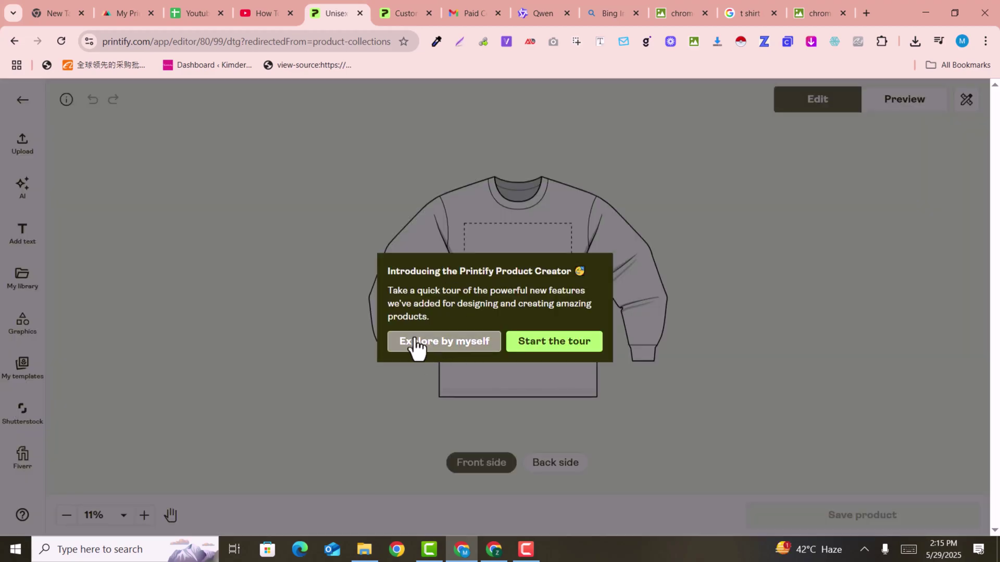
- Skip the product creator tour and dismiss the help tip and the product information
click(415, 343)
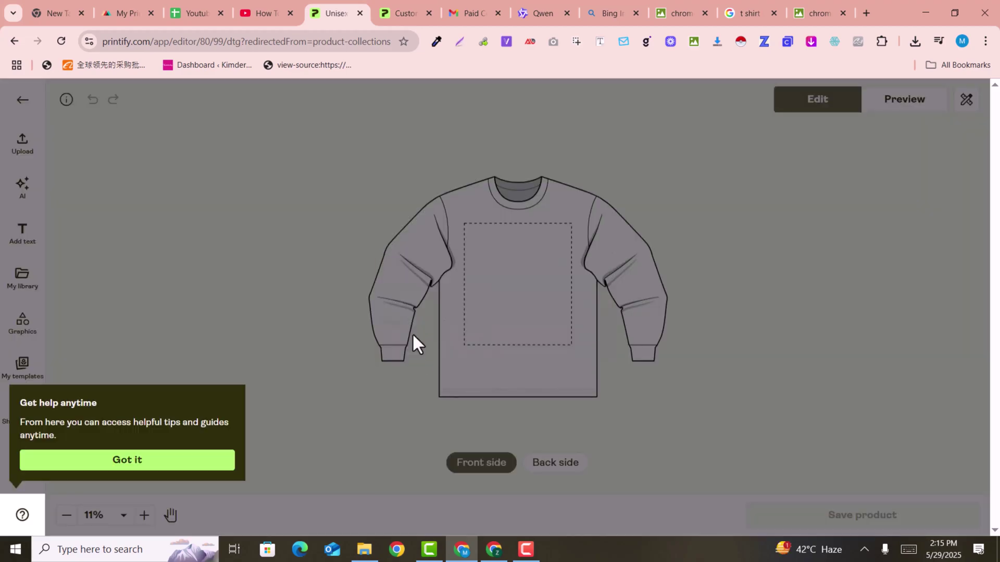
click(111, 462)
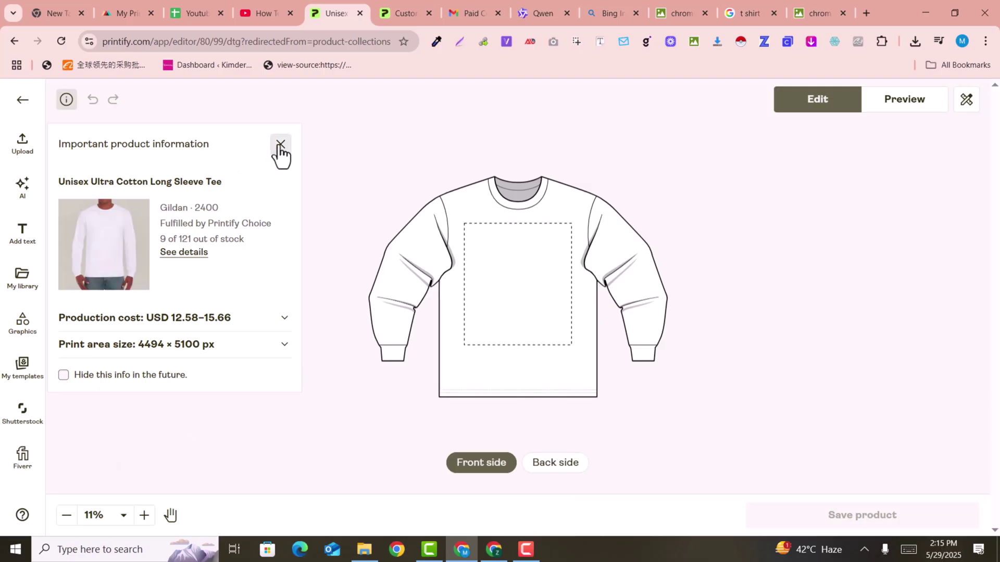
click(280, 145)
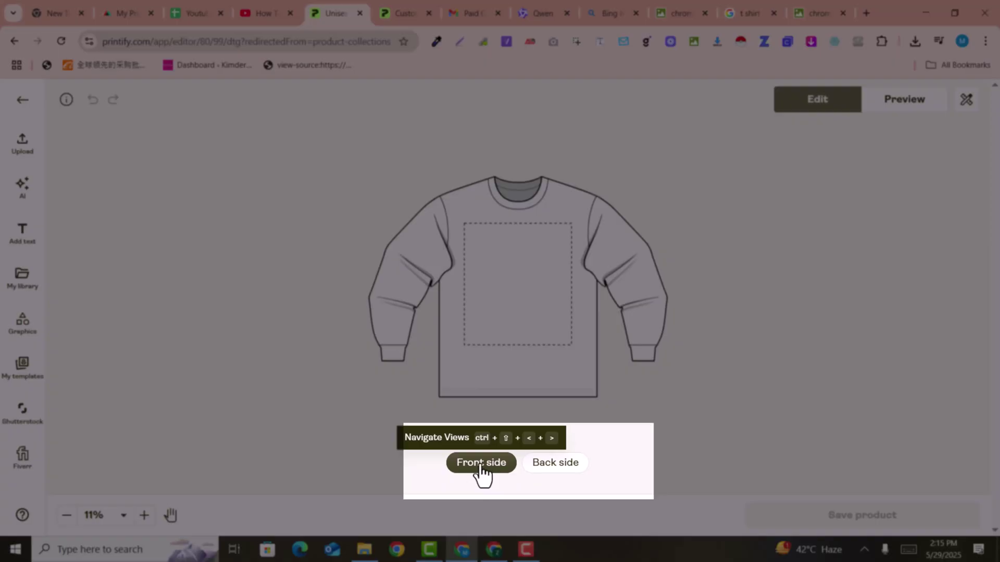
- Compare the back and front print areas of the tee, ending on the front side
click(539, 472)
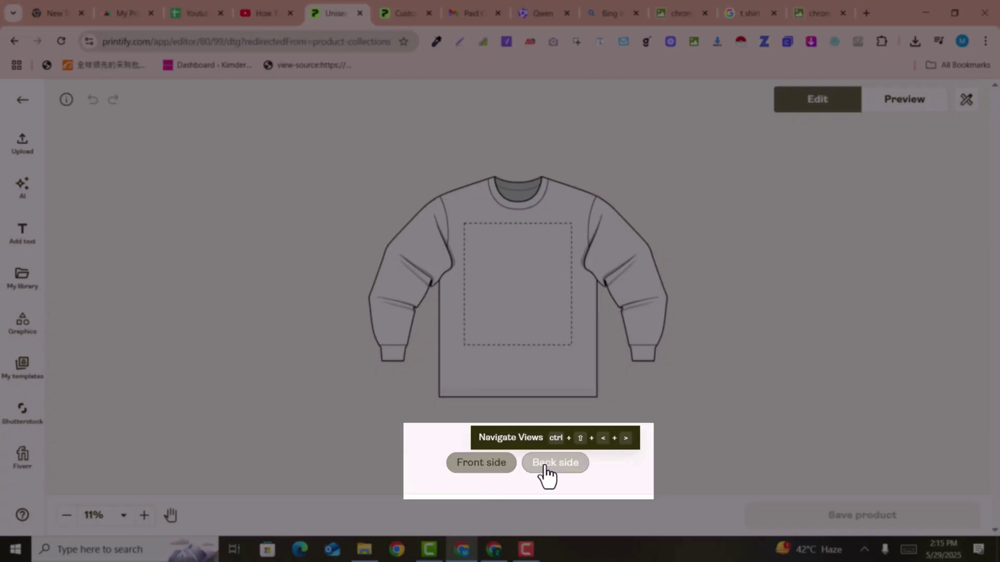
click(490, 470)
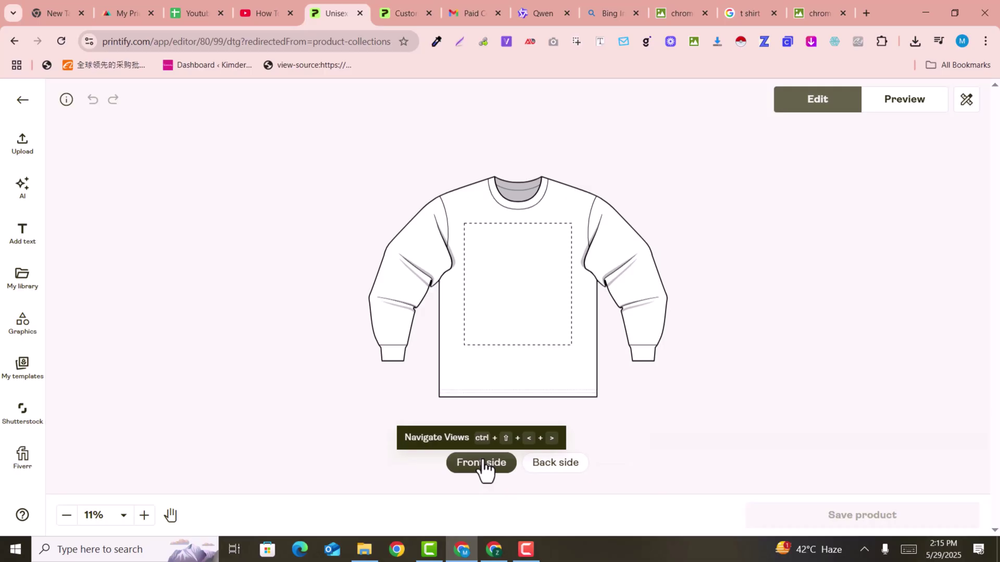
click(551, 476)
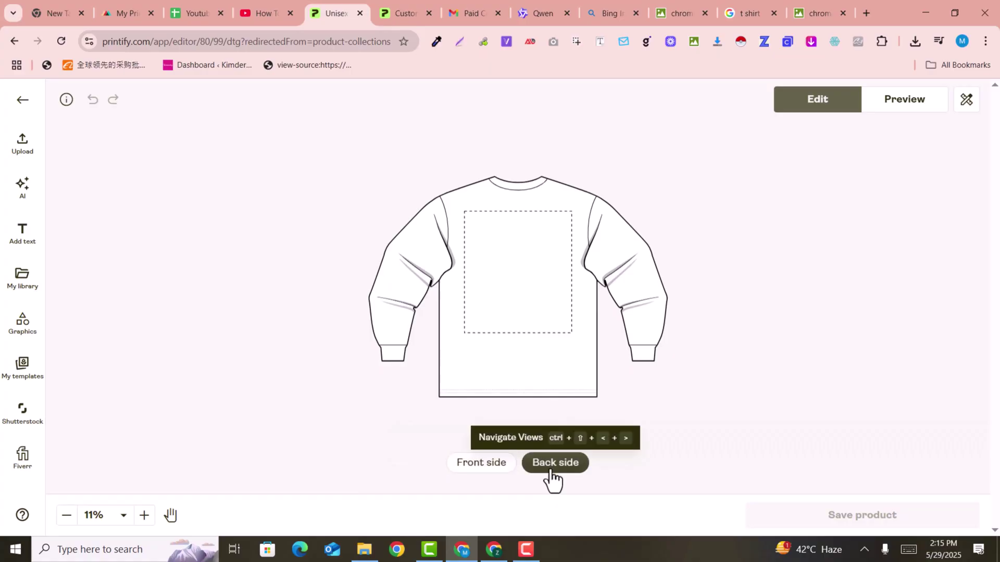
click(506, 477)
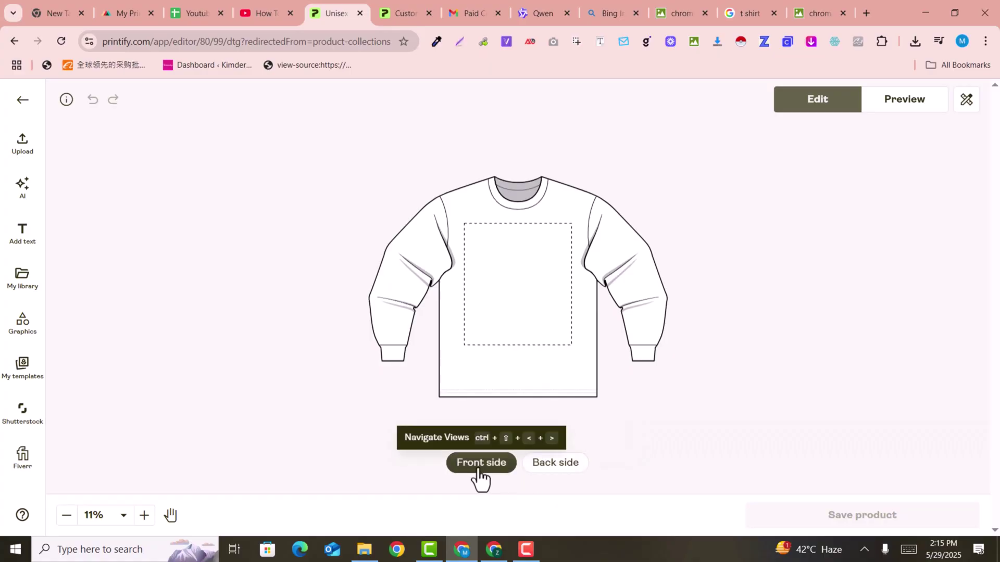
- Open the AI image generator and look over its text prompt and style options
click(32, 200)
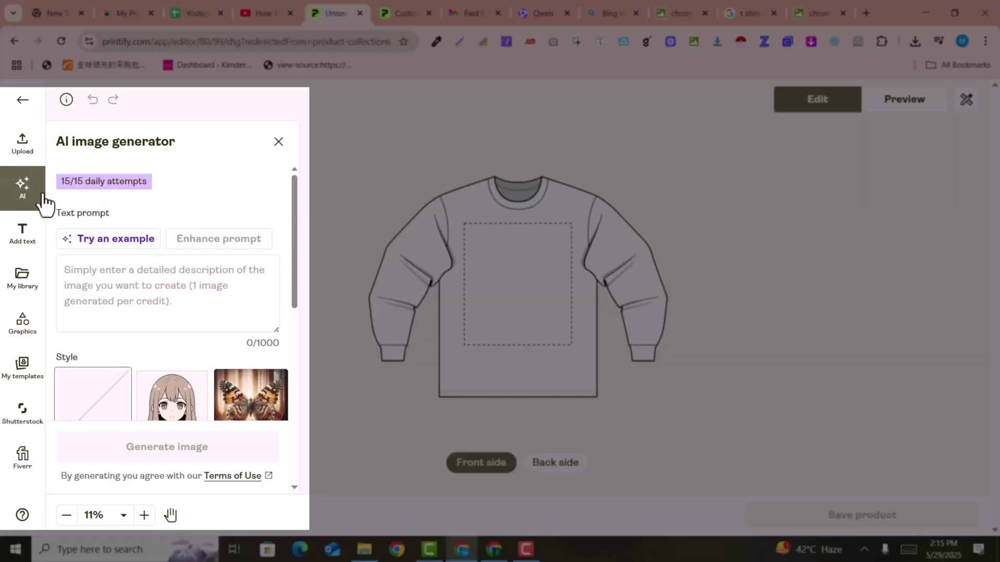
click(129, 283)
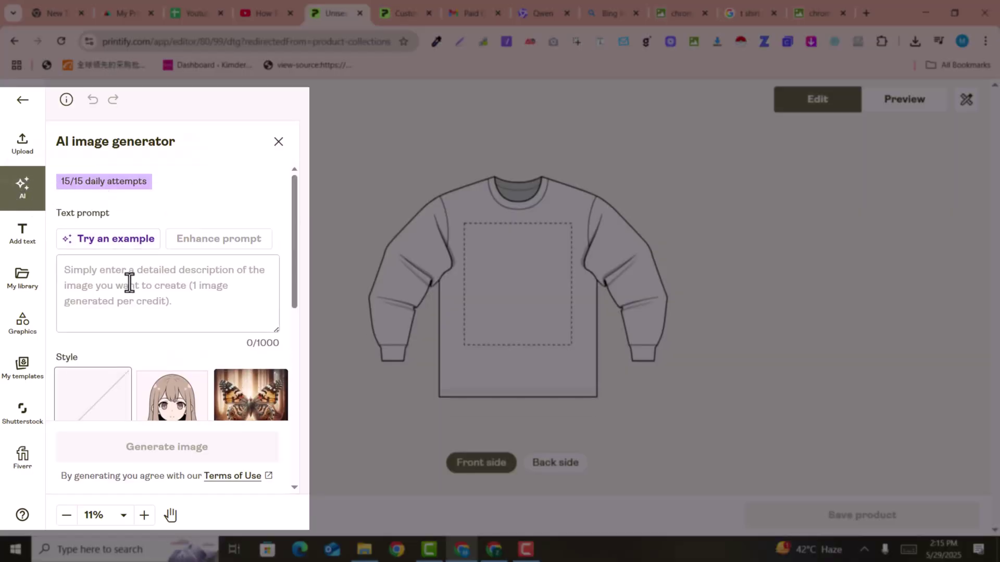
scroll(140, 297, down, 1)
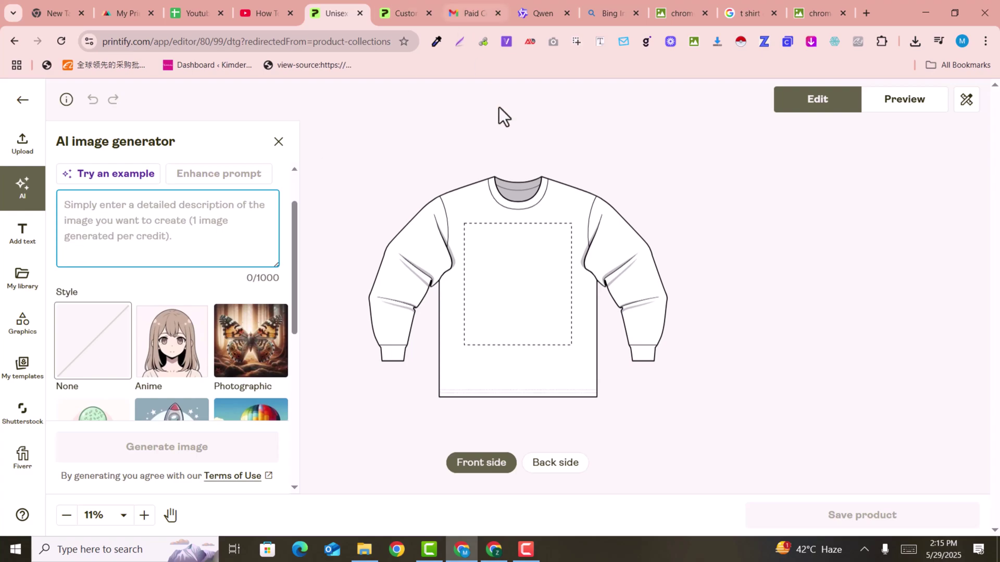
- Paste the prepared description of a skull with glowing red eyes above a dilapidated house as the AI image prompt and check its full text
click(539, 13)
click(345, 2)
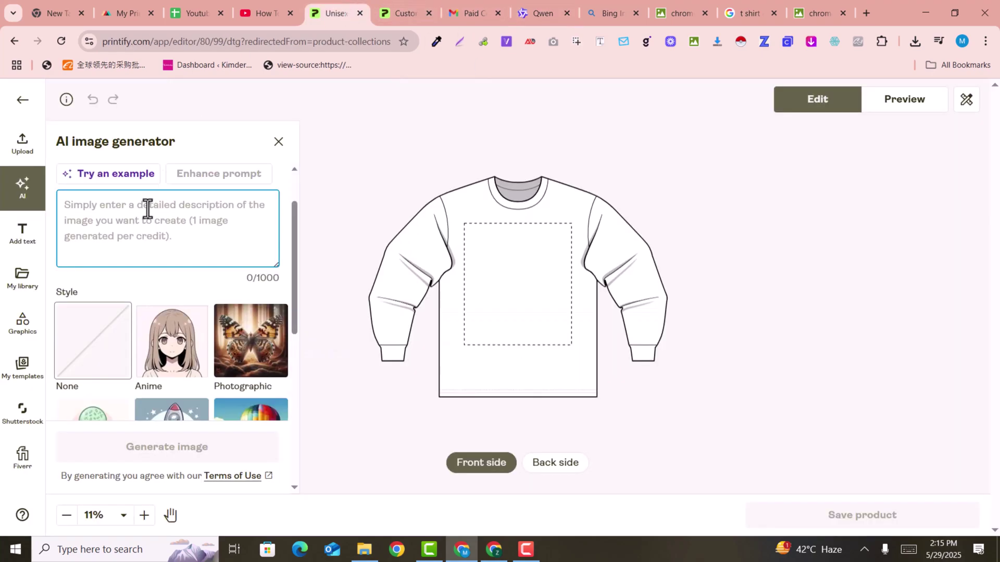
key(ctrl+v)
scroll(217, 277, up, 5)
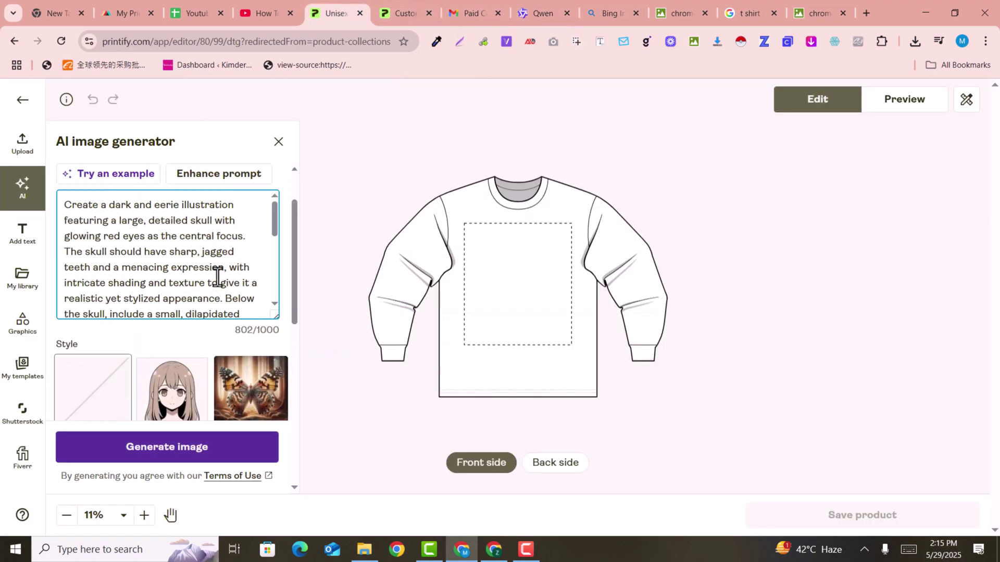
drag(84, 282, 219, 364)
click(235, 339)
scroll(234, 338, down, 4)
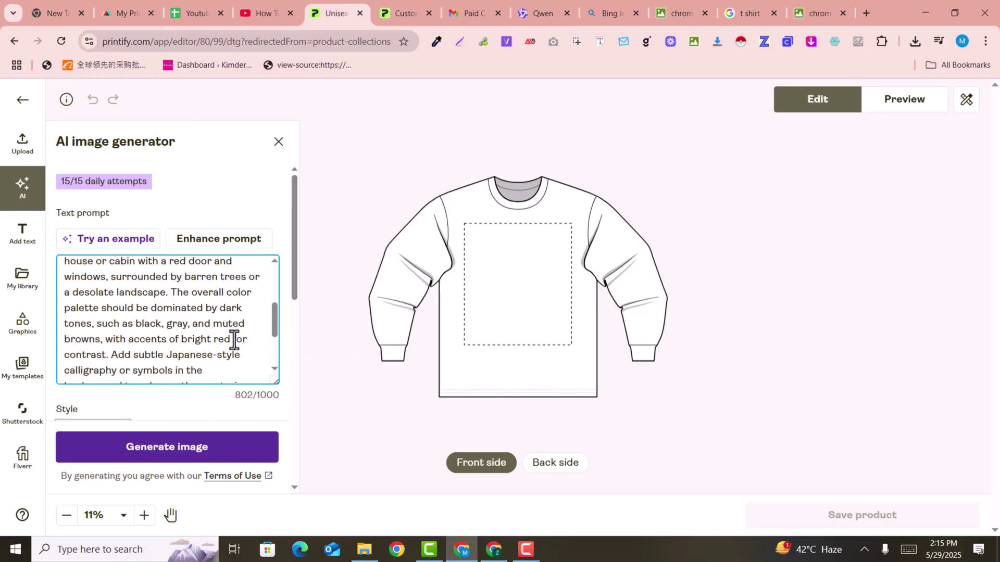
scroll(228, 364, down, 3)
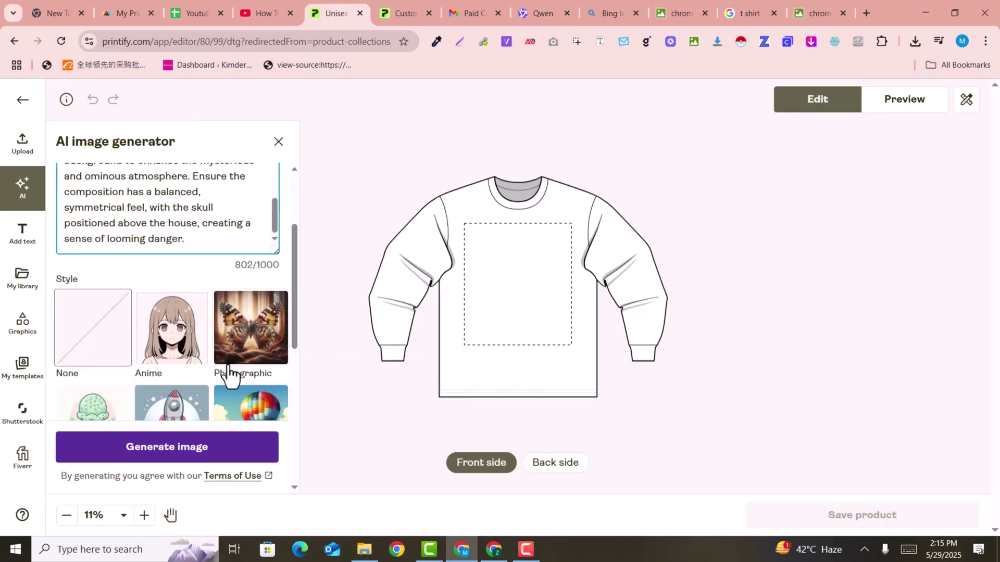
- Generate the image from the prompt and place the resulting skull artwork on the tee's front side
click(180, 448)
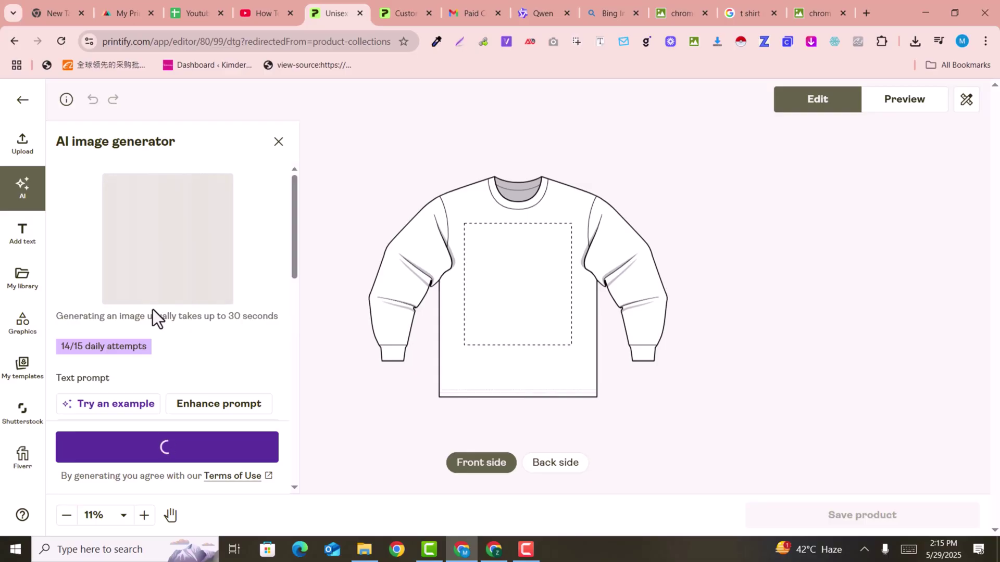
mouse_move(143, 242)
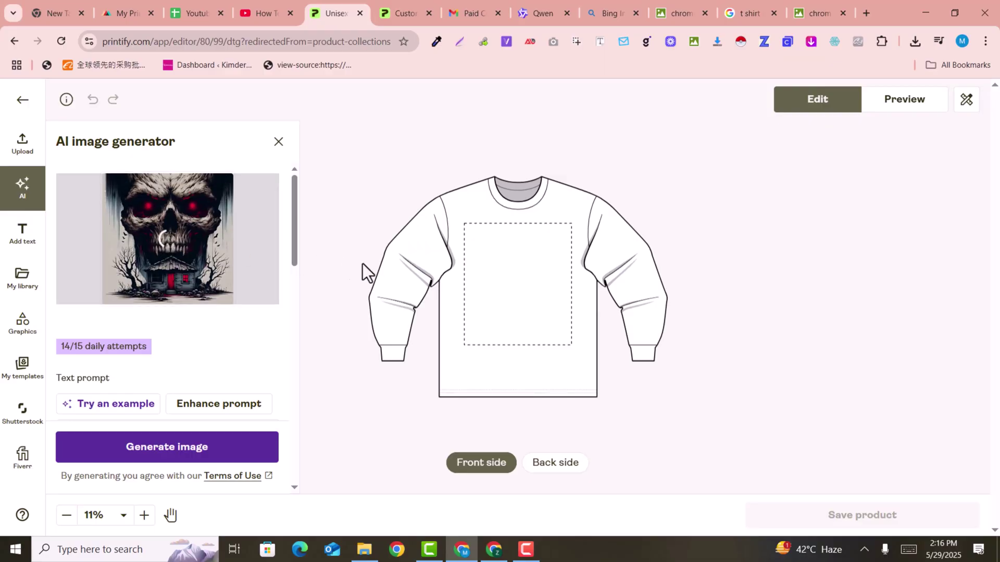
click(165, 251)
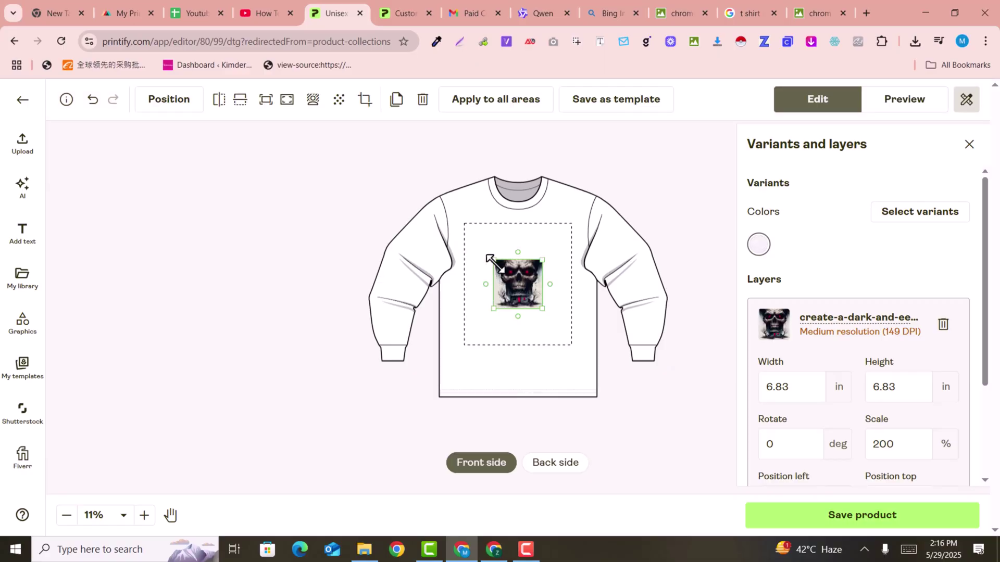
- Enlarge the front skull artwork to about 16.98 in square and position it to fill the print area
drag(493, 260, 471, 224)
drag(542, 309, 569, 353)
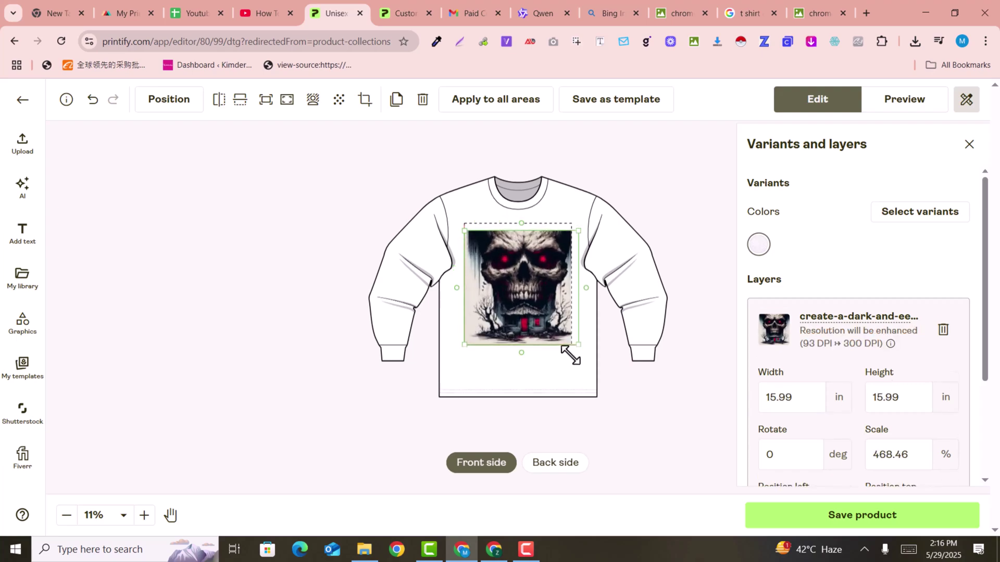
drag(522, 304, 522, 301)
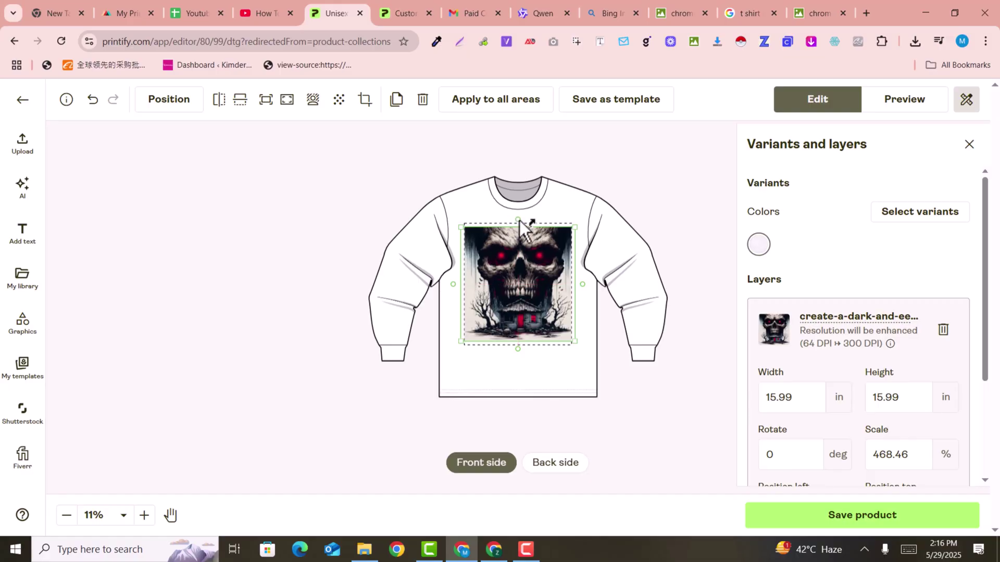
drag(578, 229, 585, 217)
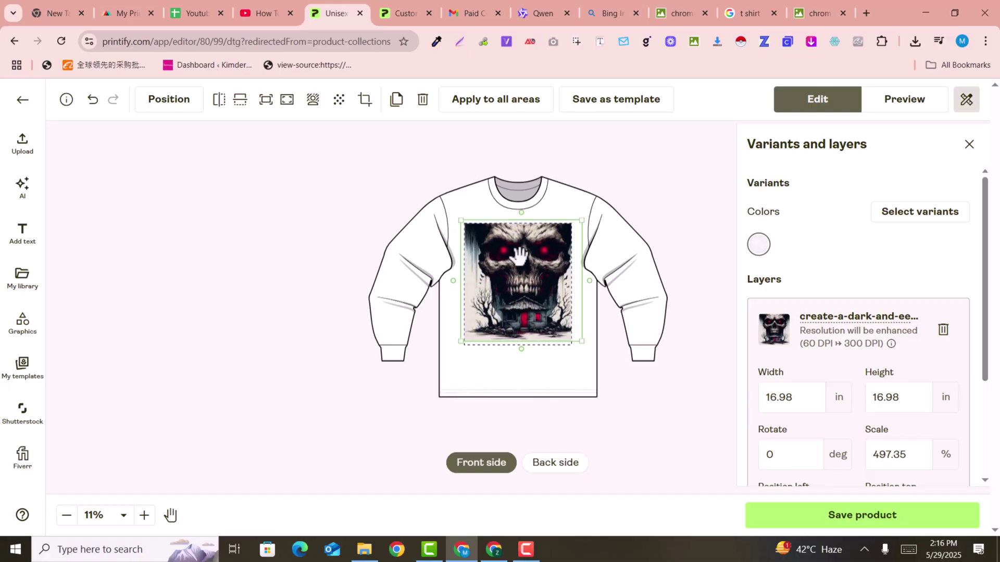
mouse_move(519, 258)
mouse_down()
mouse_move(542, 252)
mouse_move(517, 258)
mouse_up()
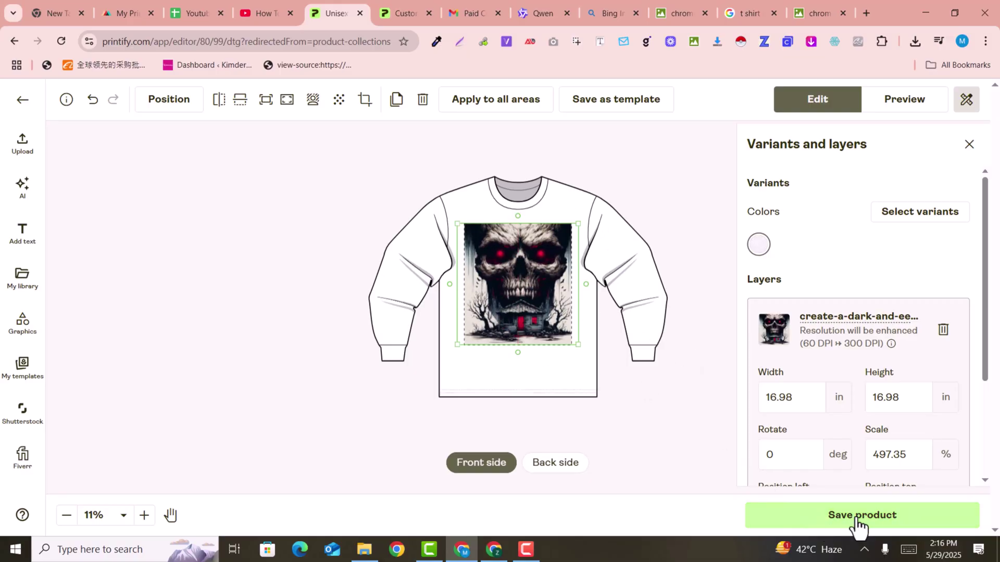
scroll(834, 393, down, 3)
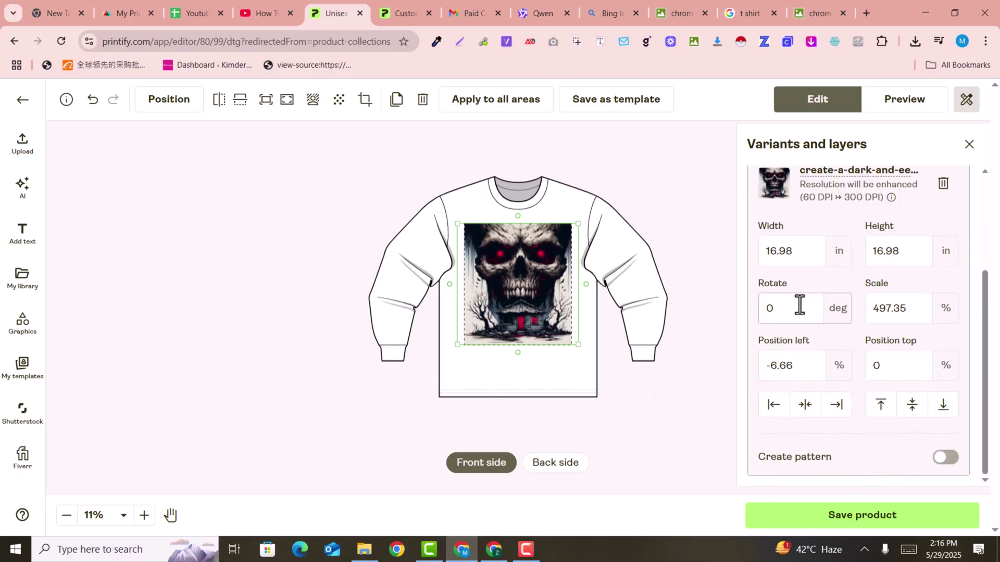
scroll(839, 385, up, 2)
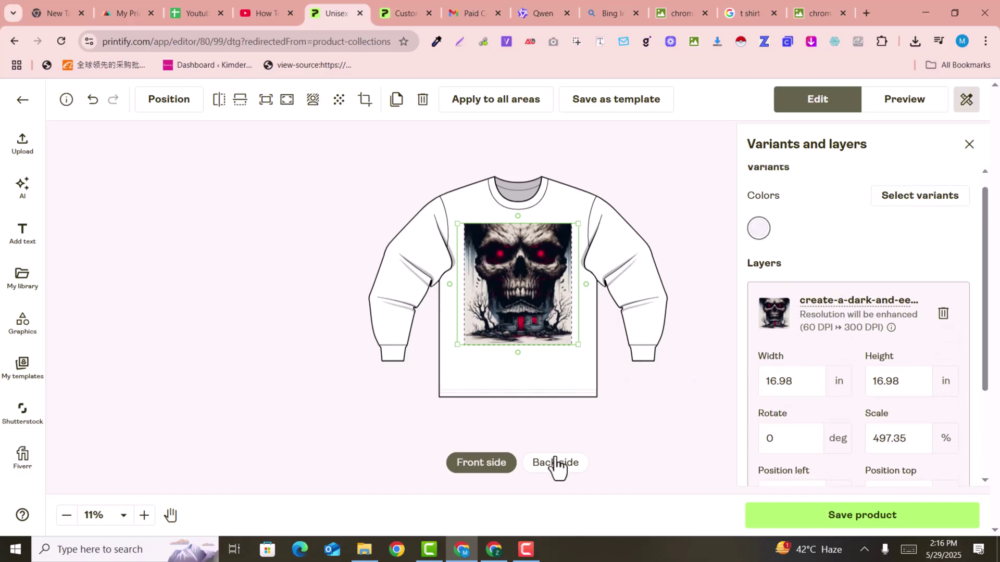
- Upload _24720d71-0d62-4eb9-a298-8f62edce2e57.jpg from the device's Downloads folder onto the tee's back side
click(555, 463)
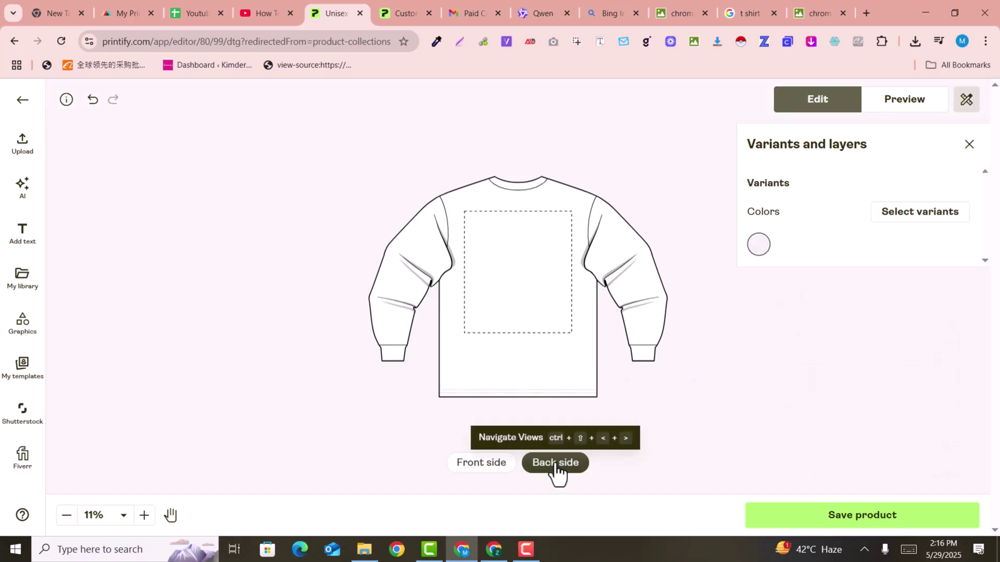
click(26, 150)
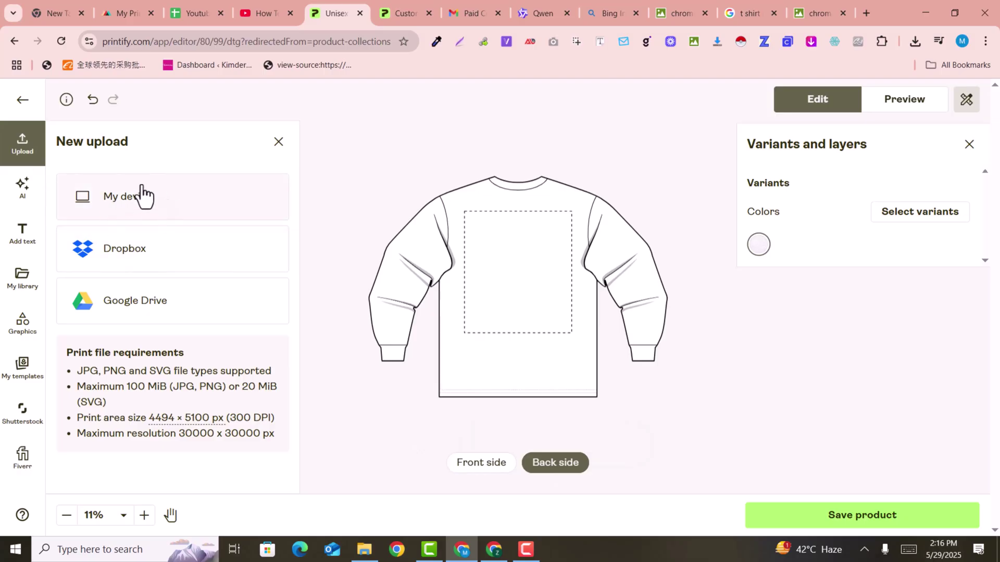
click(136, 208)
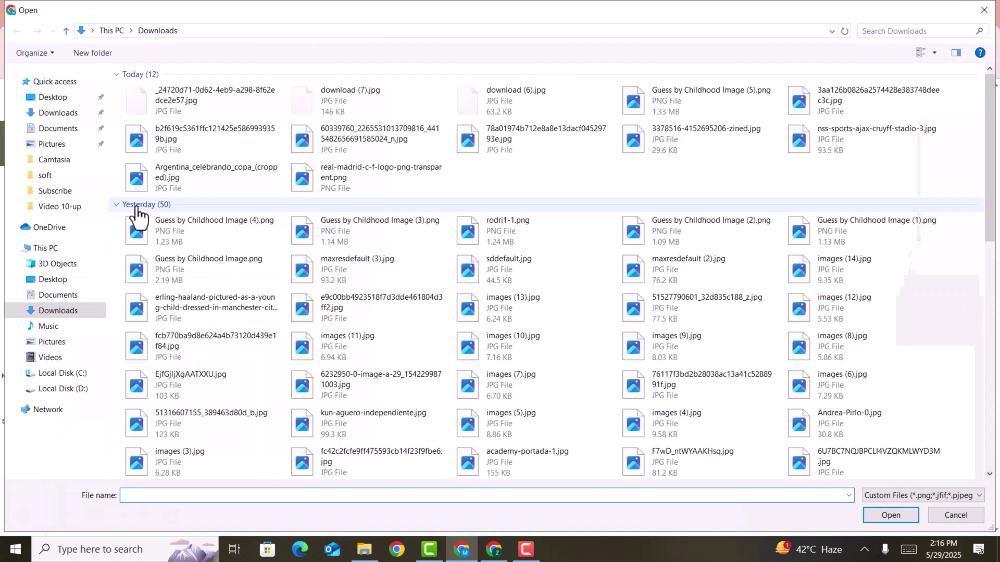
click(166, 101)
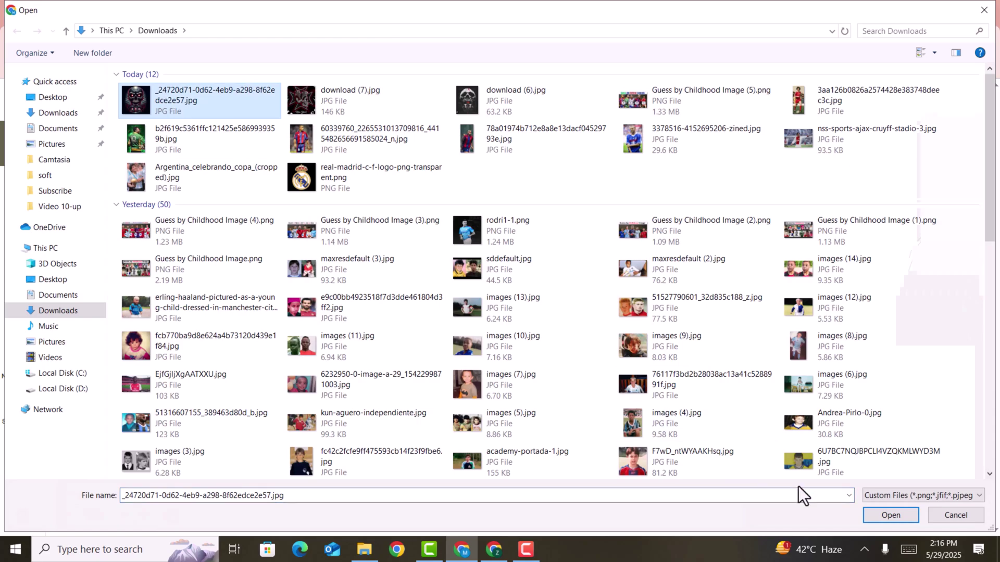
click(892, 515)
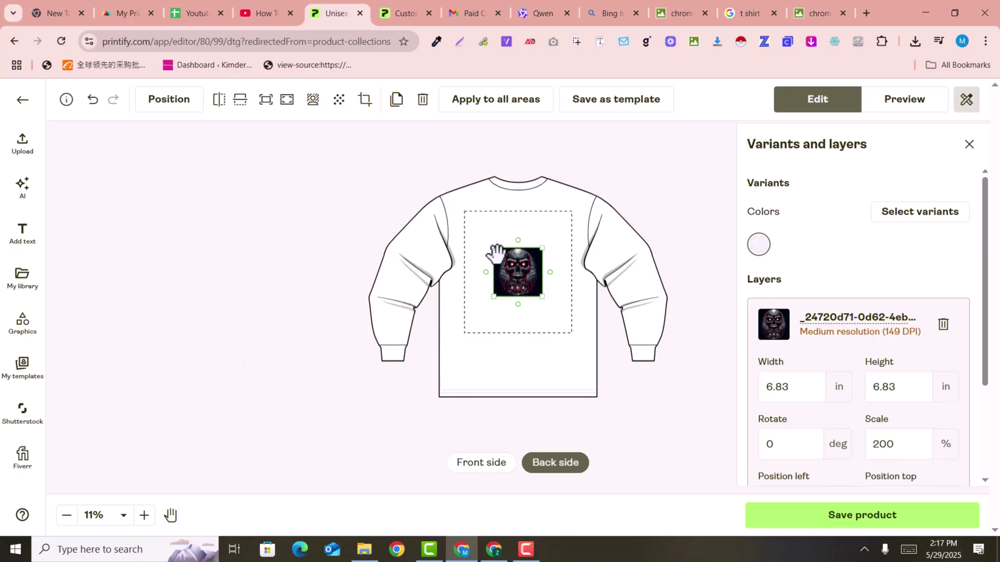
- Enlarge the back skull artwork to about 17.82 in square so it fills the print area, and return to the front side
mouse_move(490, 250)
mouse_down()
mouse_move(465, 220)
mouse_move(497, 242)
mouse_up()
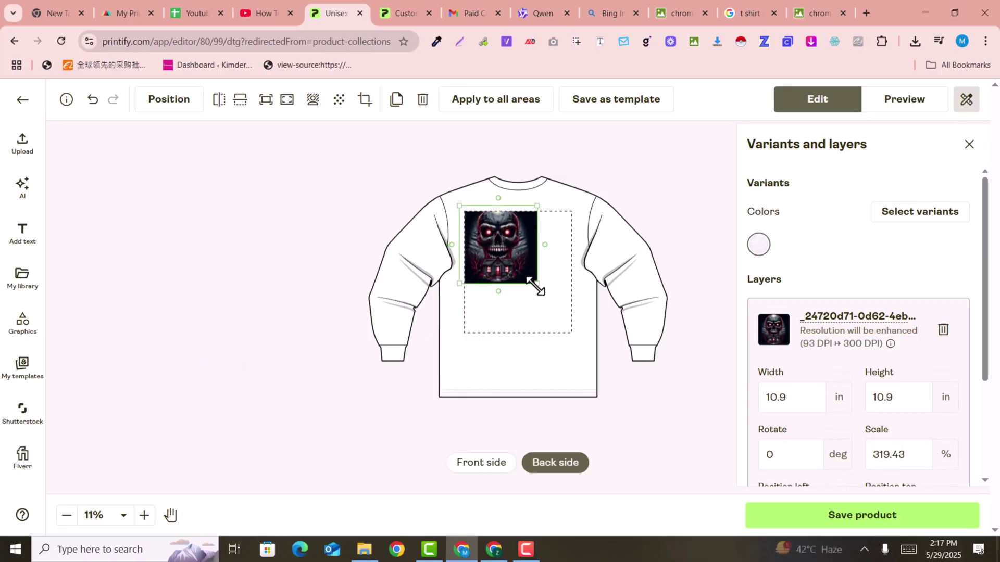
mouse_move(533, 285)
mouse_down()
mouse_move(565, 342)
mouse_move(536, 286)
mouse_move(530, 301)
mouse_up()
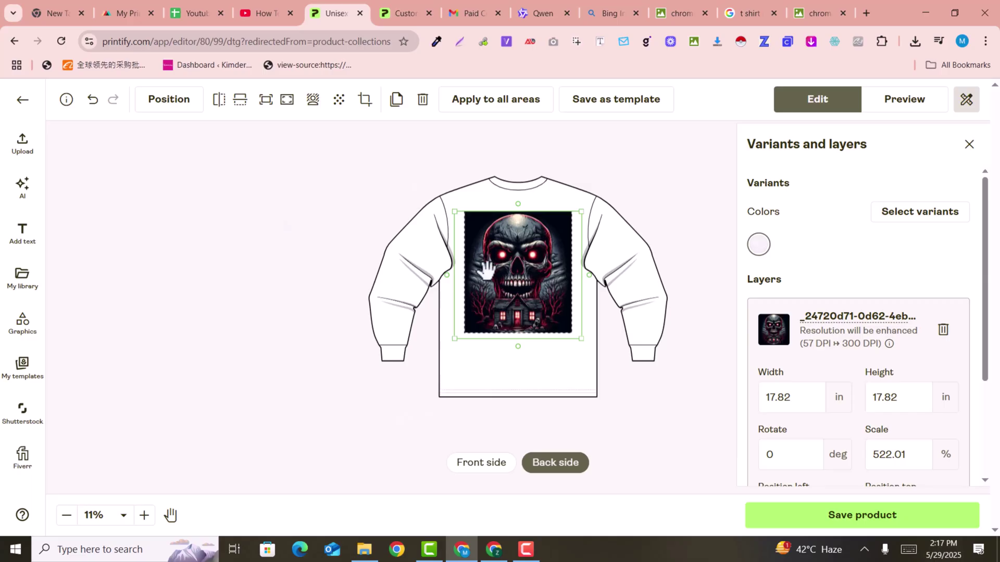
click(476, 462)
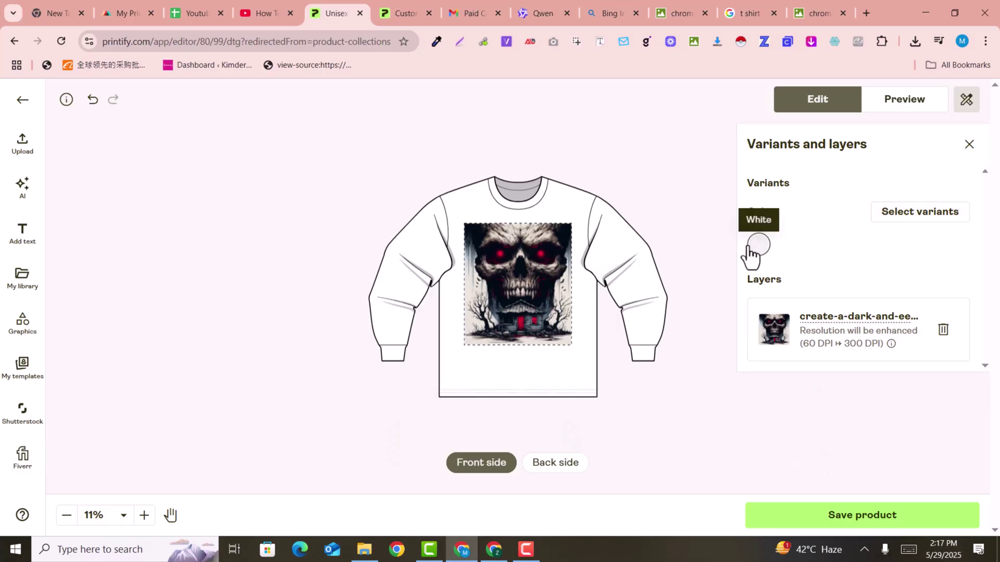
- Add Black and Ash to the tee's colour variants alongside White, trying Red and deselecting it again
click(897, 216)
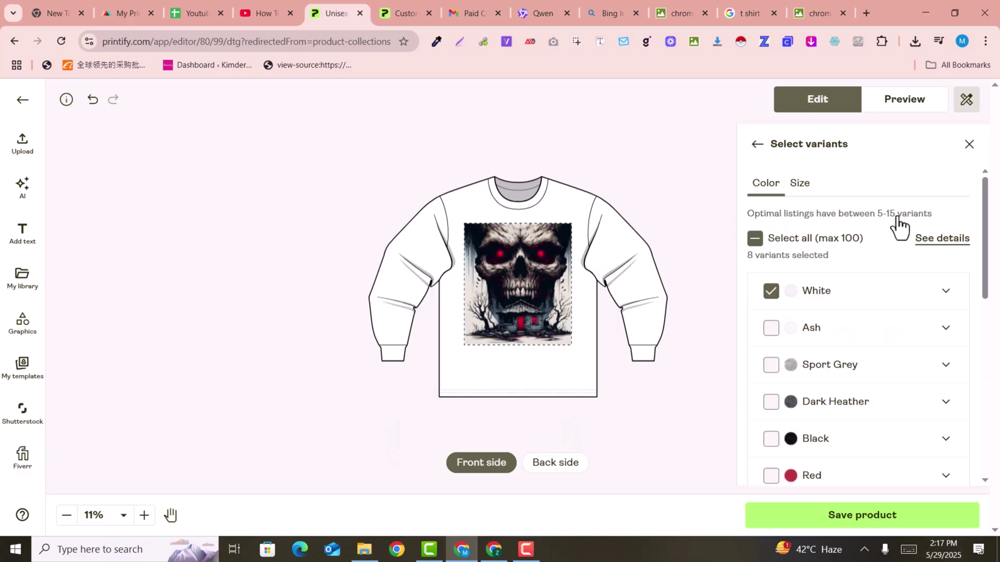
scroll(807, 386, down, 3)
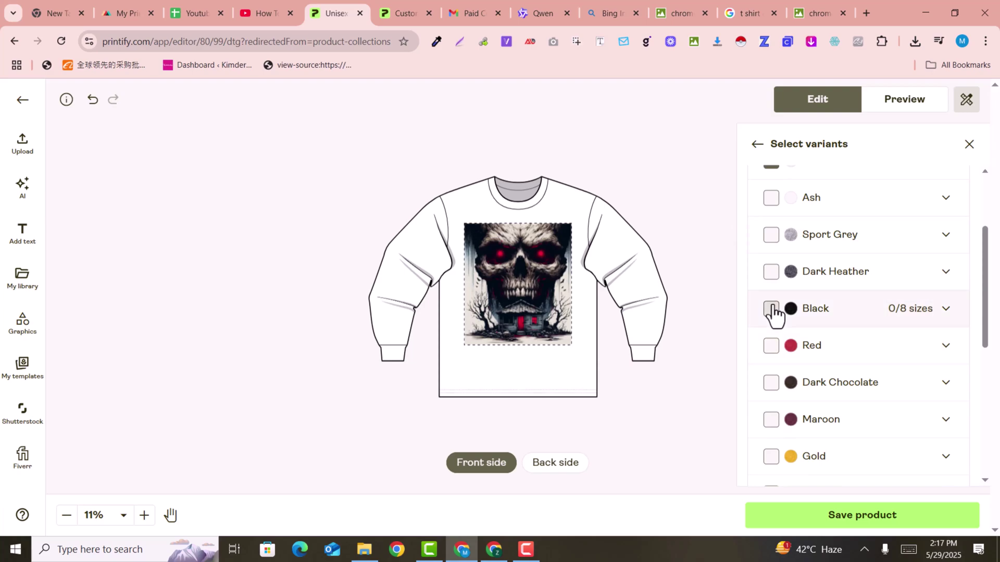
click(771, 309)
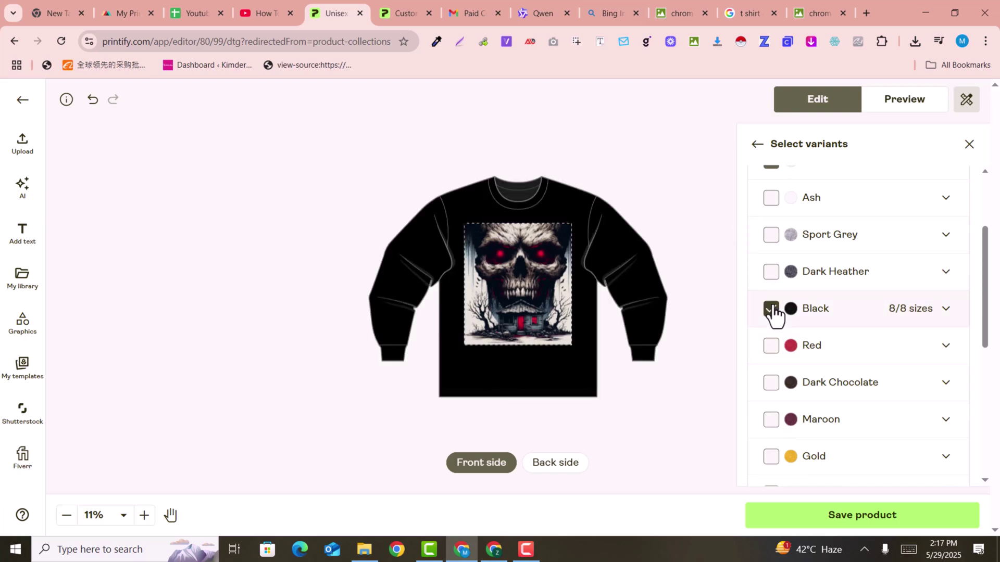
click(771, 346)
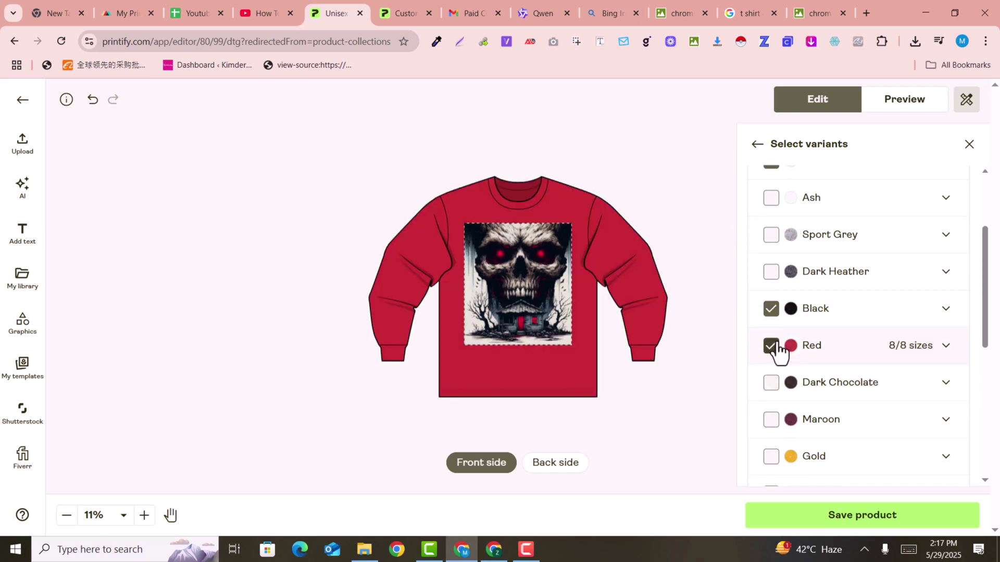
click(771, 346)
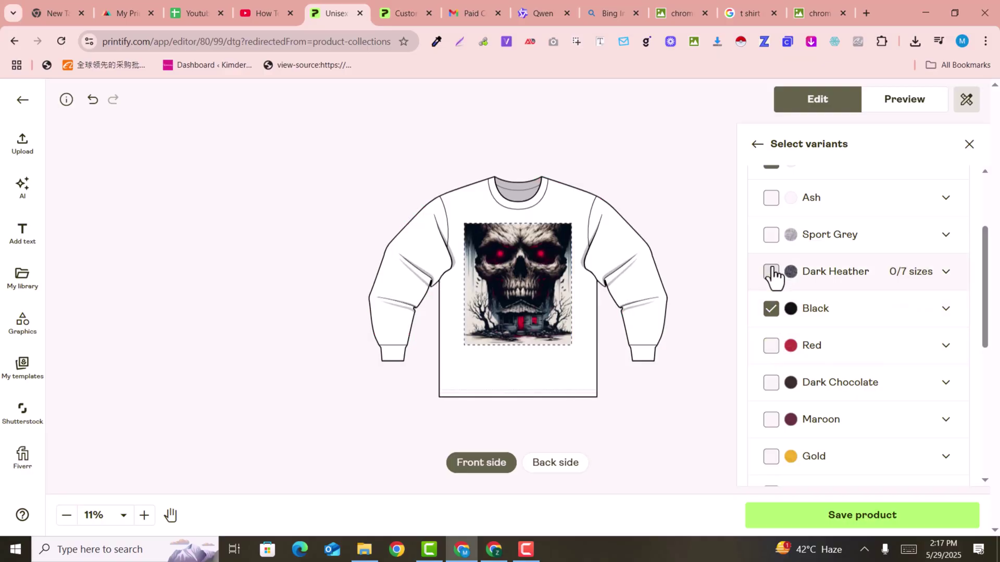
click(773, 312)
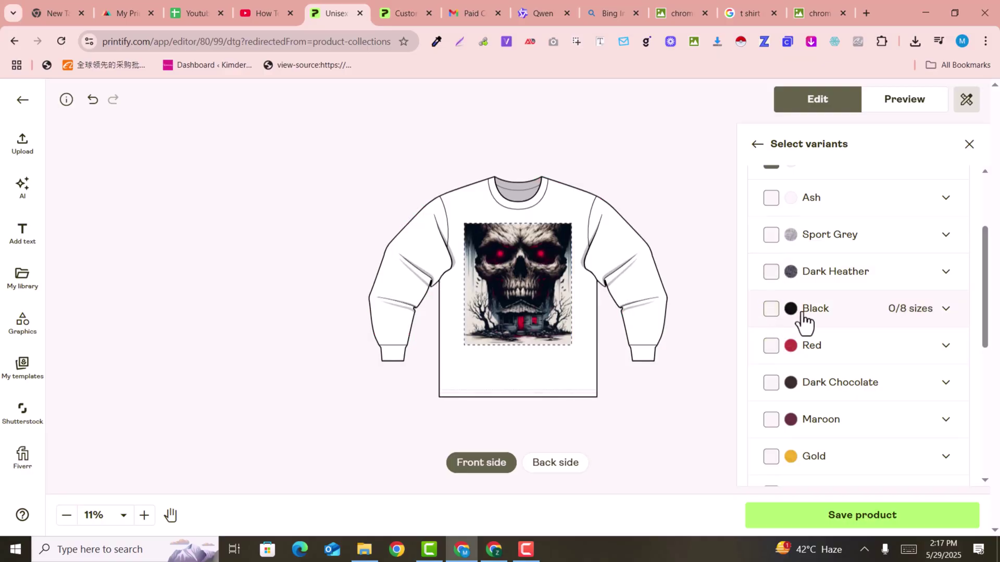
click(771, 311)
click(771, 199)
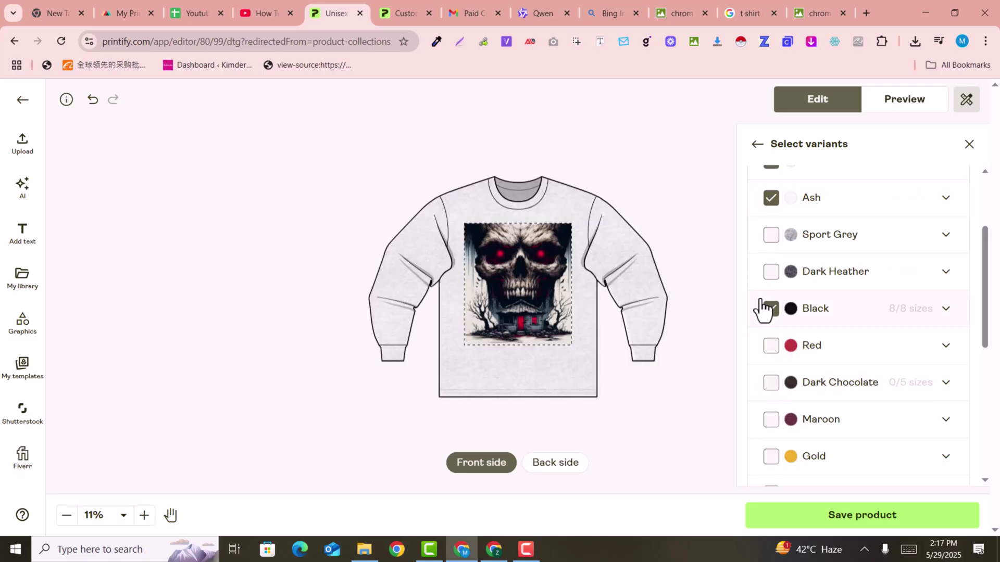
- Save the long sleeve tee product and close the product-created page
click(861, 525)
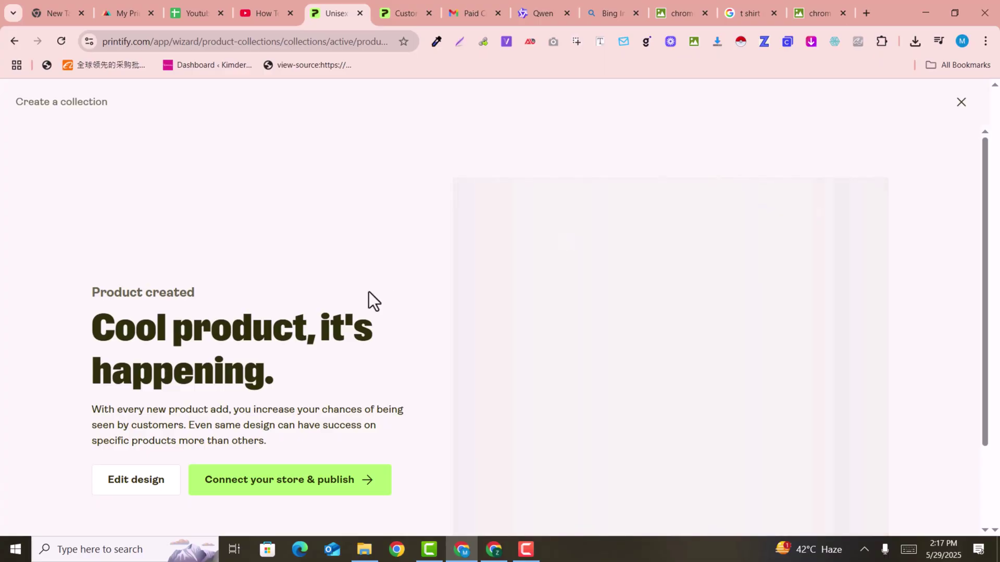
scroll(363, 322, down, 2)
scroll(363, 323, down, 1)
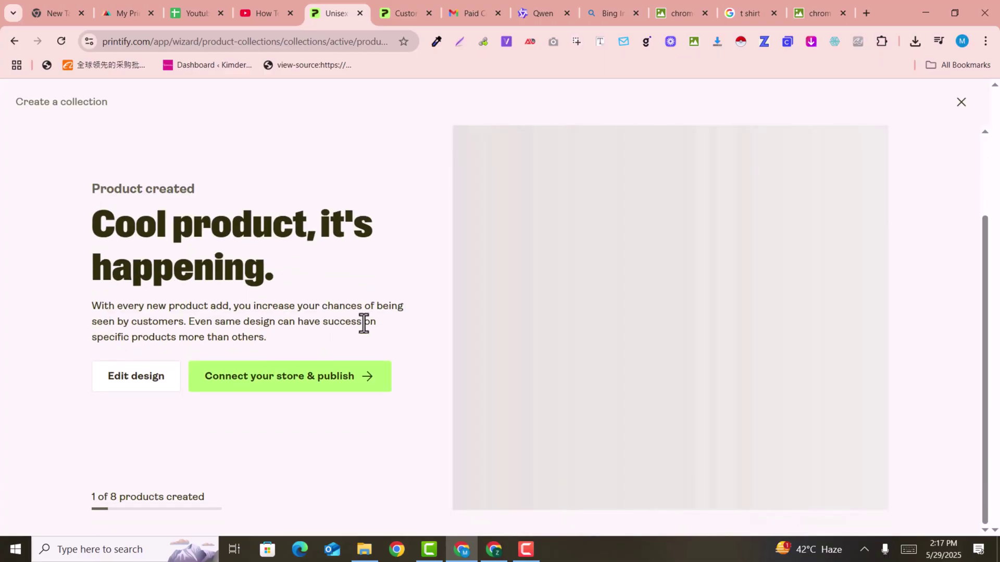
click(960, 104)
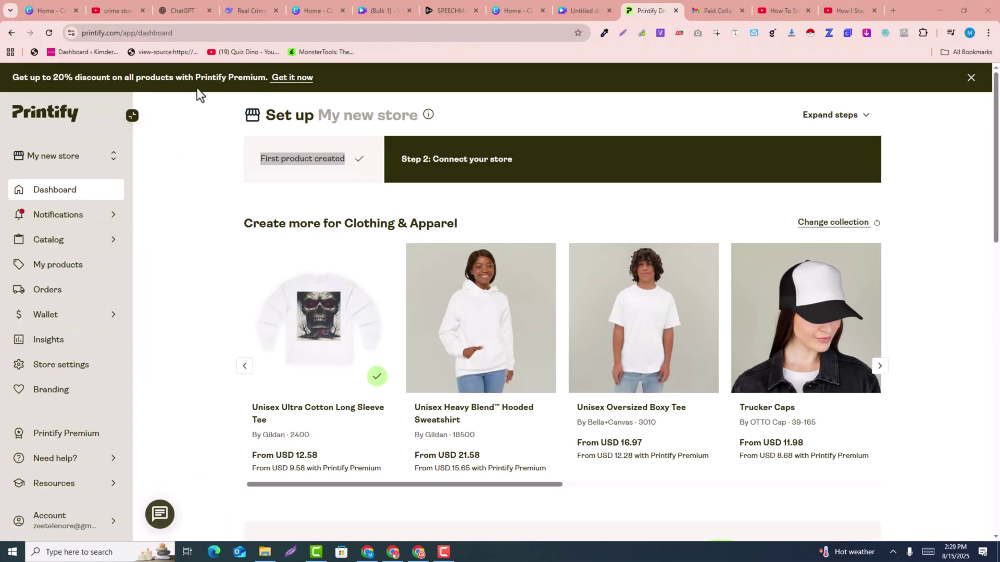
scroll(960, 322, down, 2)
scroll(960, 322, up, 2)
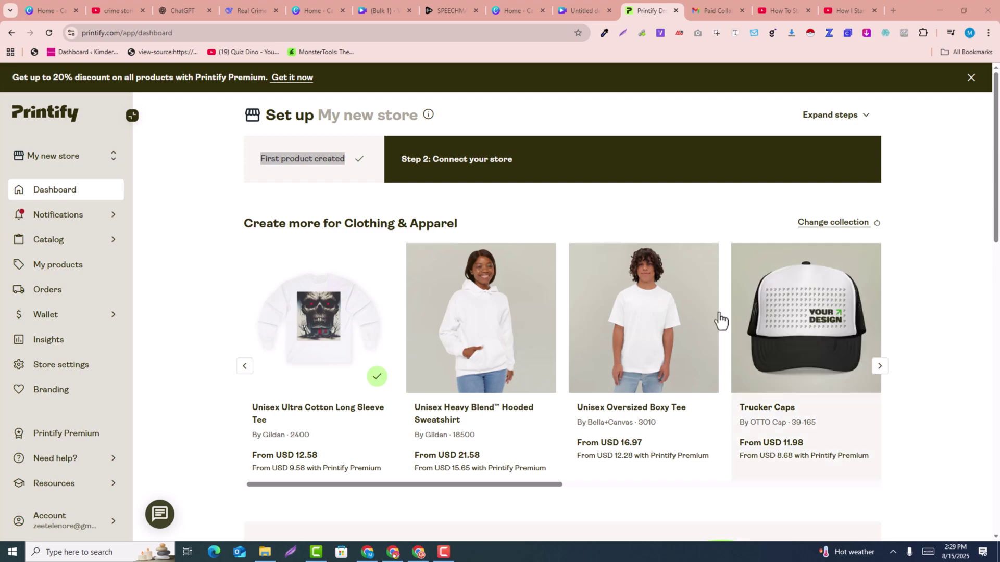
scroll(252, 256, down, 2)
scroll(229, 257, up, 1)
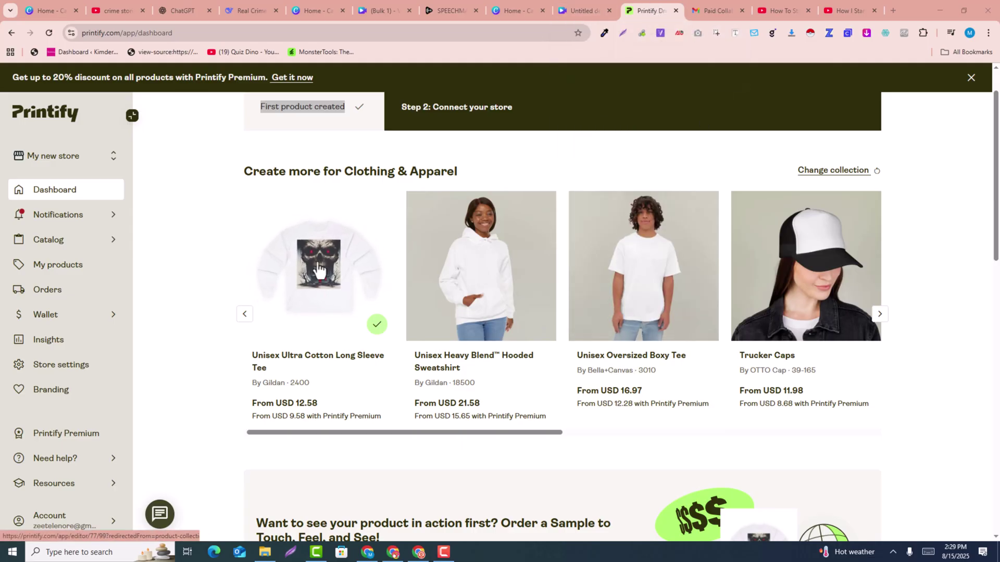
- Switch to Canva and close the t-shirt design search to return to its home page
click(505, 2)
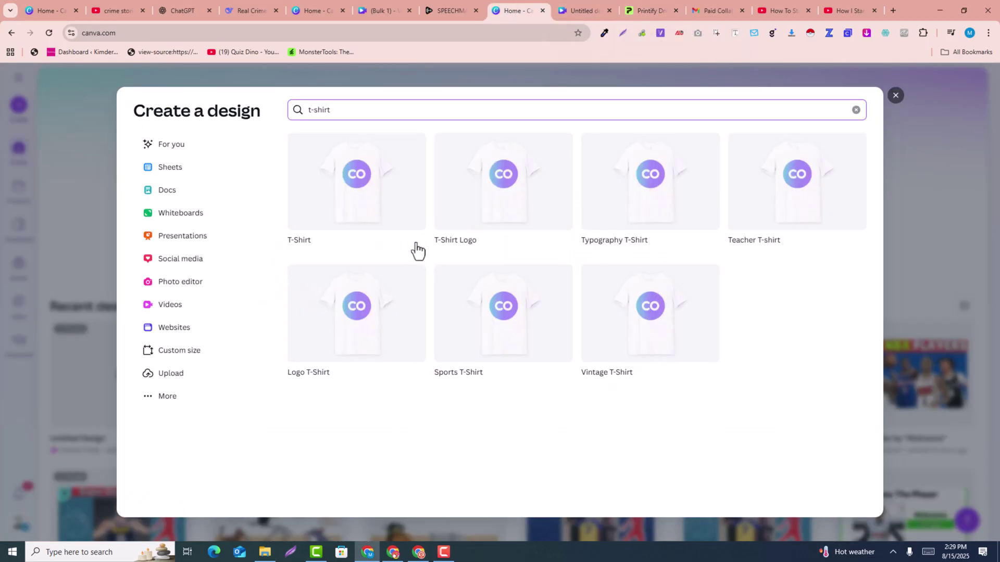
click(896, 102)
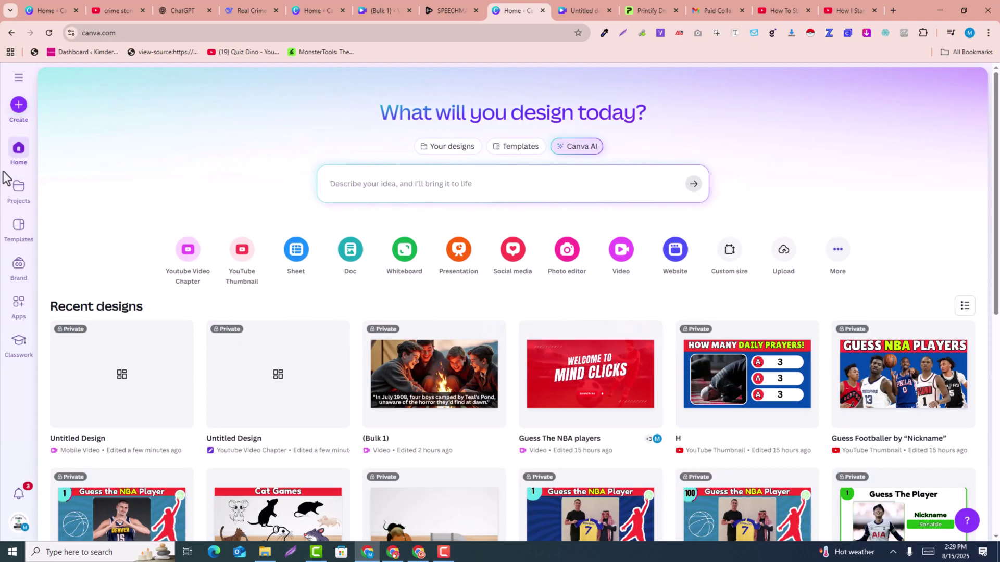
- Create a 14 × 18 in T-Shirt design and apply the premium "Push Your Limit" template to it
click(19, 111)
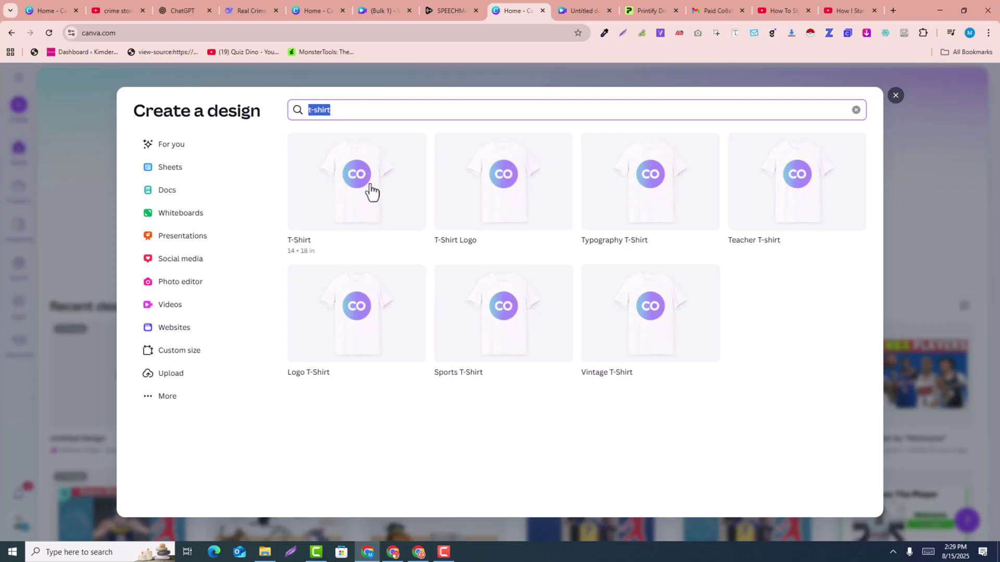
click(348, 201)
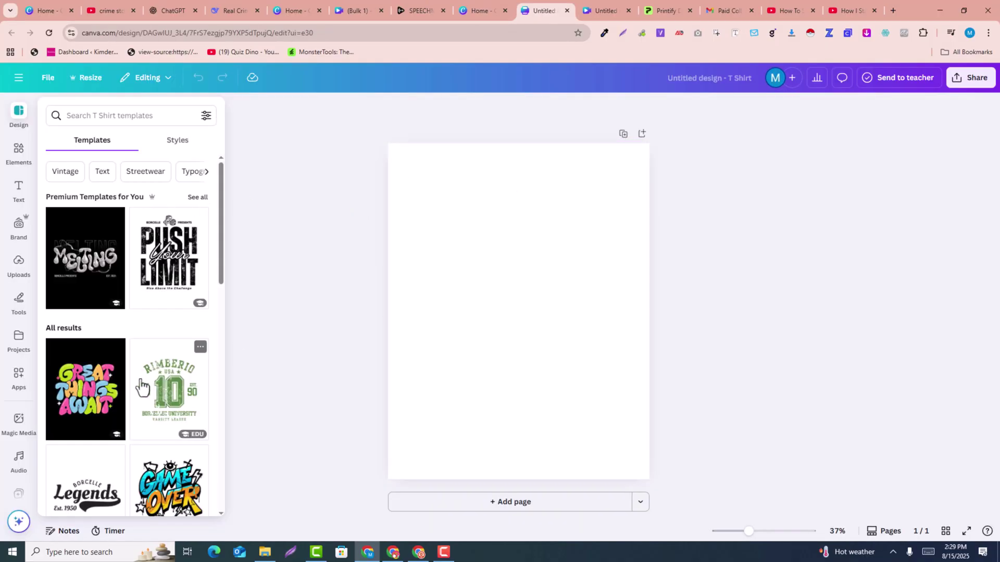
scroll(140, 384, down, 7)
scroll(139, 383, up, 8)
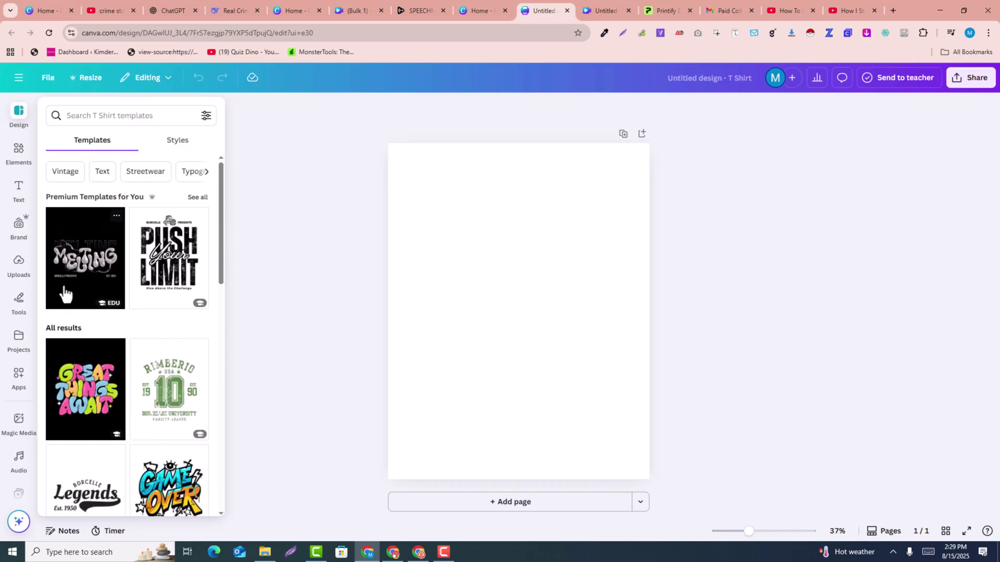
scroll(114, 276, down, 5)
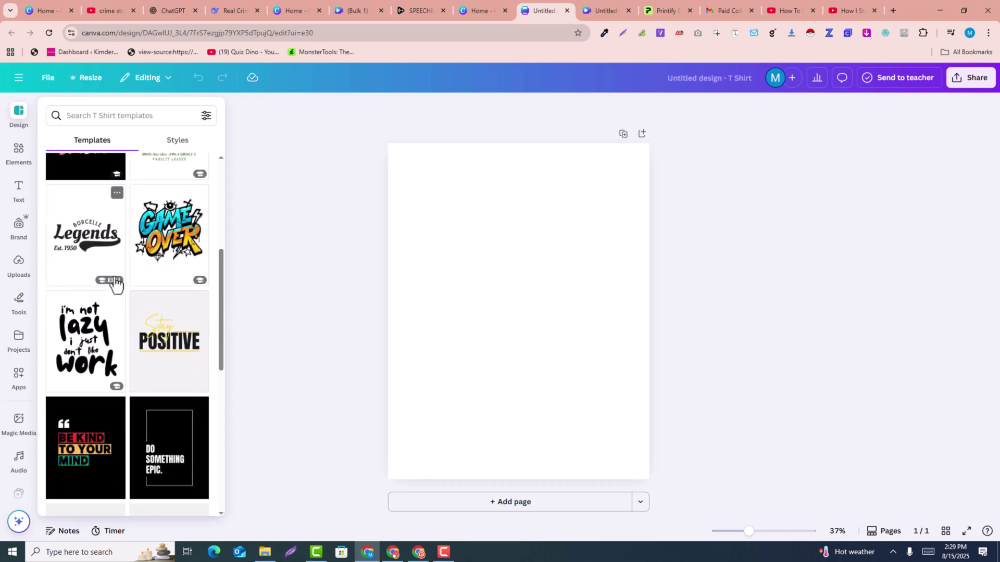
scroll(173, 340, up, 5)
click(163, 229)
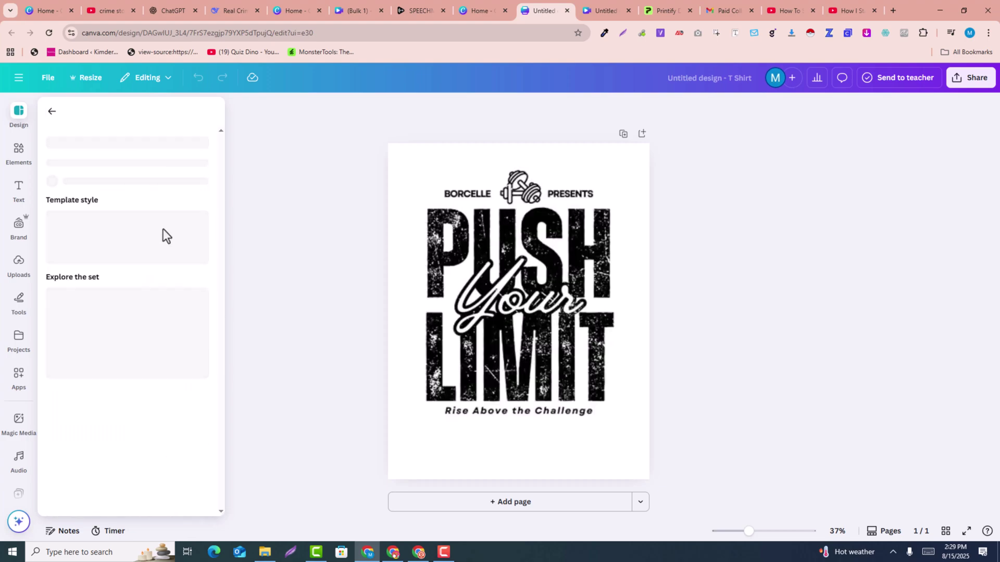
- Replace the headline word PUSH with PULL and move the grunge texture overlay back over the lettering
click(535, 257)
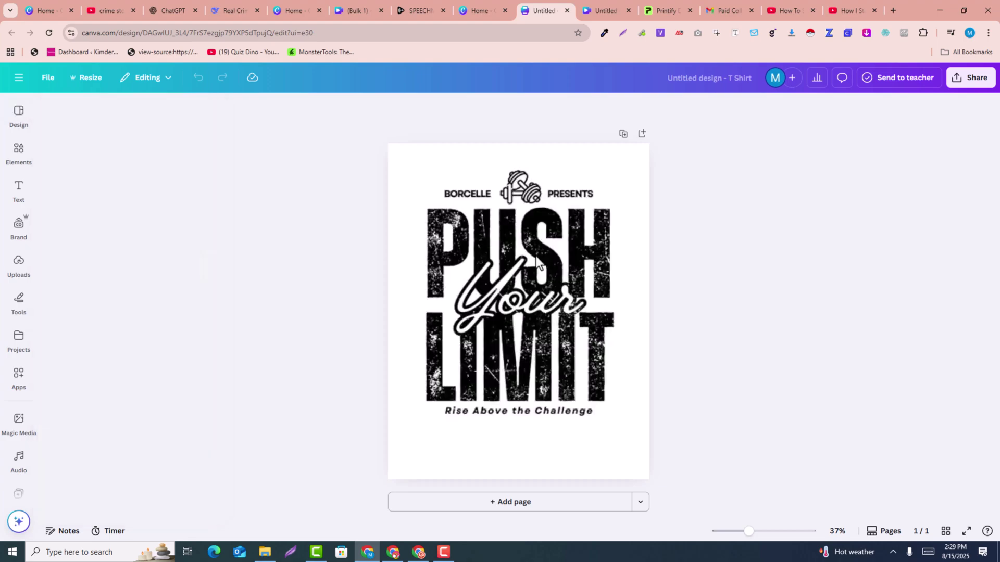
click(579, 239)
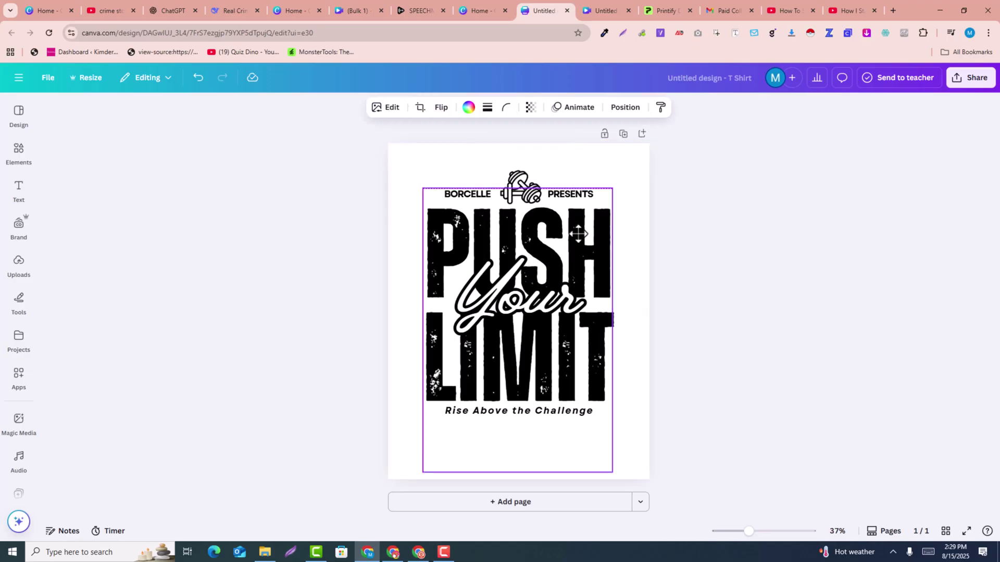
drag(513, 263, 565, 300)
click(453, 271)
click(444, 232)
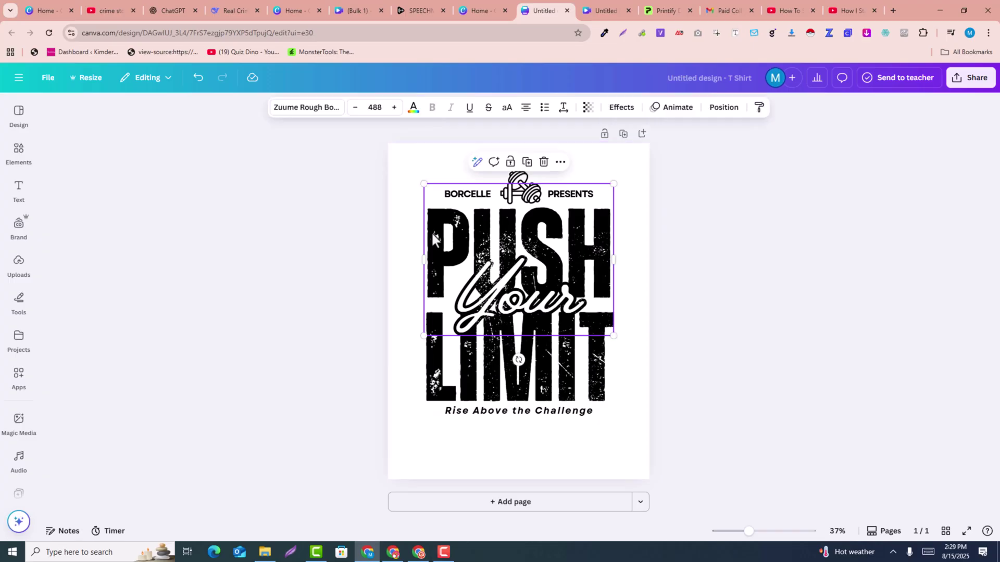
double_click(443, 232)
click(498, 237)
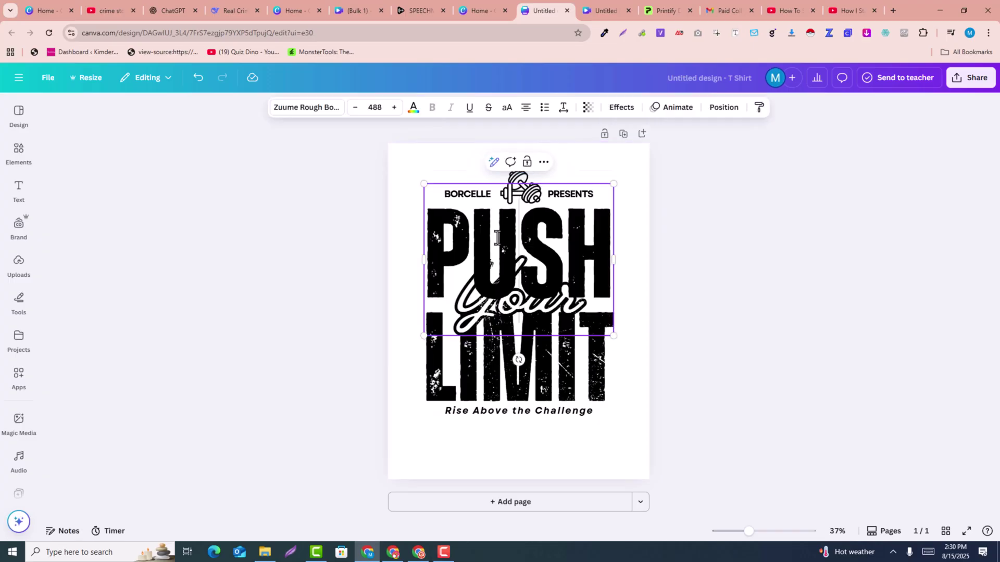
double_click(564, 246)
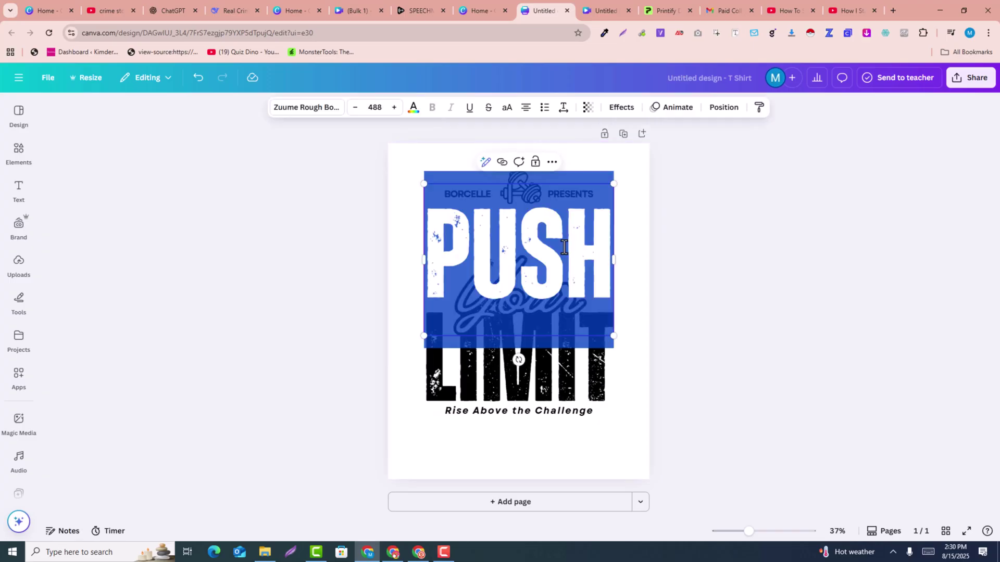
text(PULL)
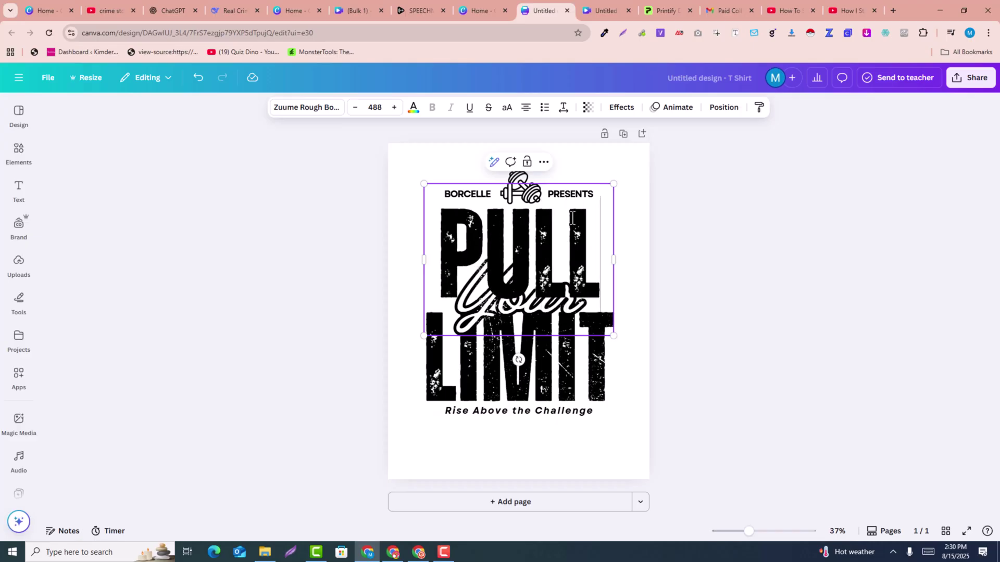
click(518, 297)
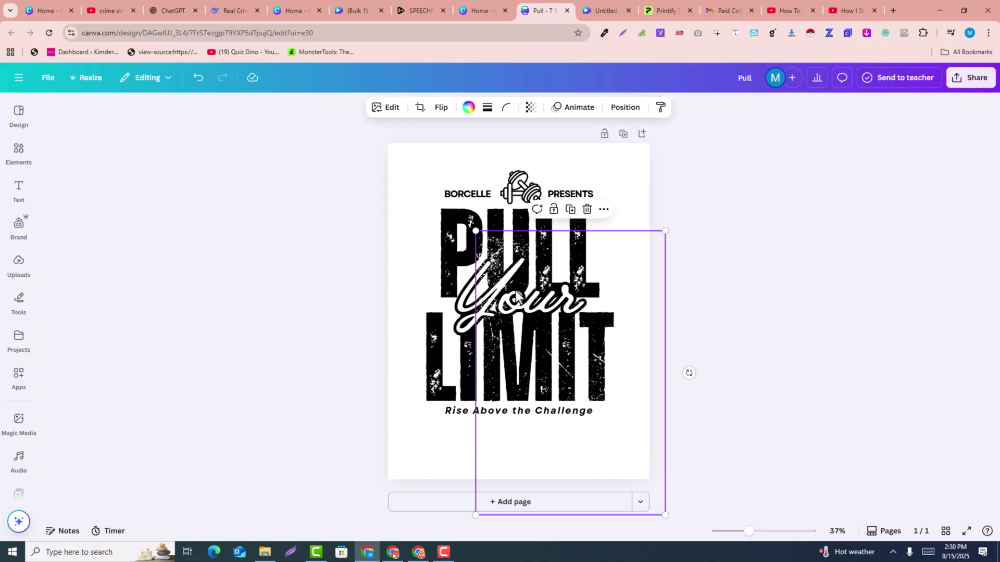
click(590, 331)
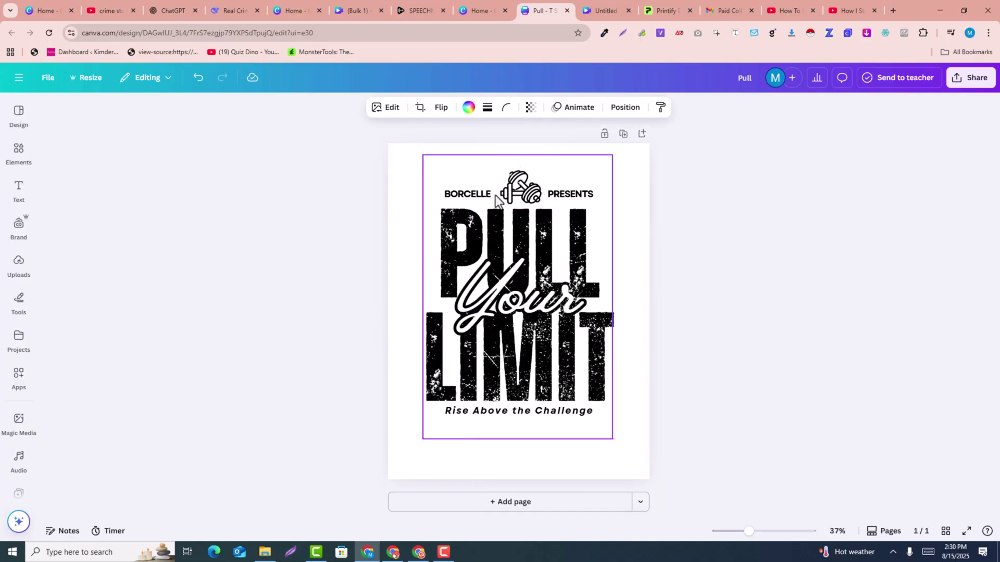
- Add a second page and insert the white outlined T-shirt graphic from the "T shirt" element results
click(546, 507)
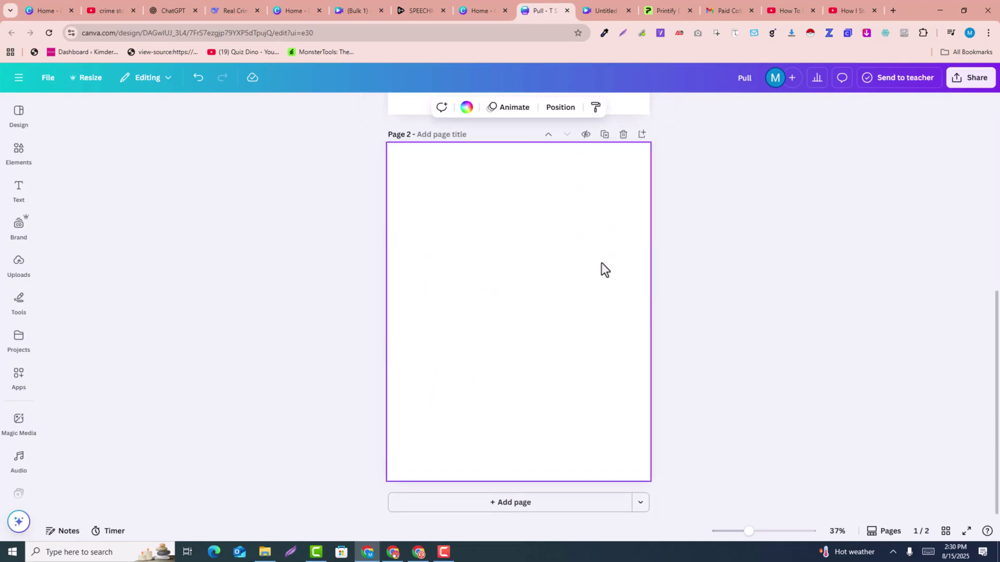
click(19, 152)
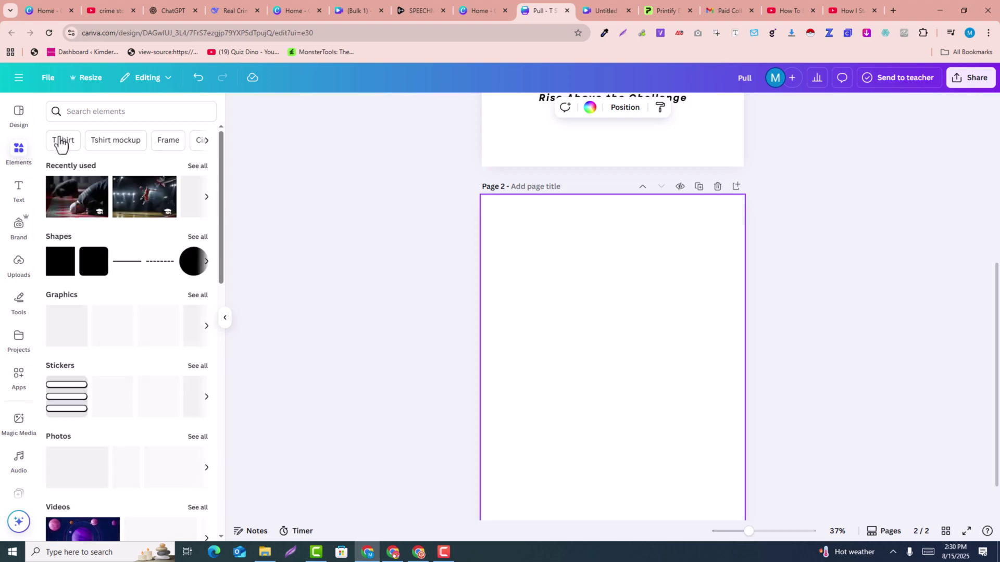
click(63, 145)
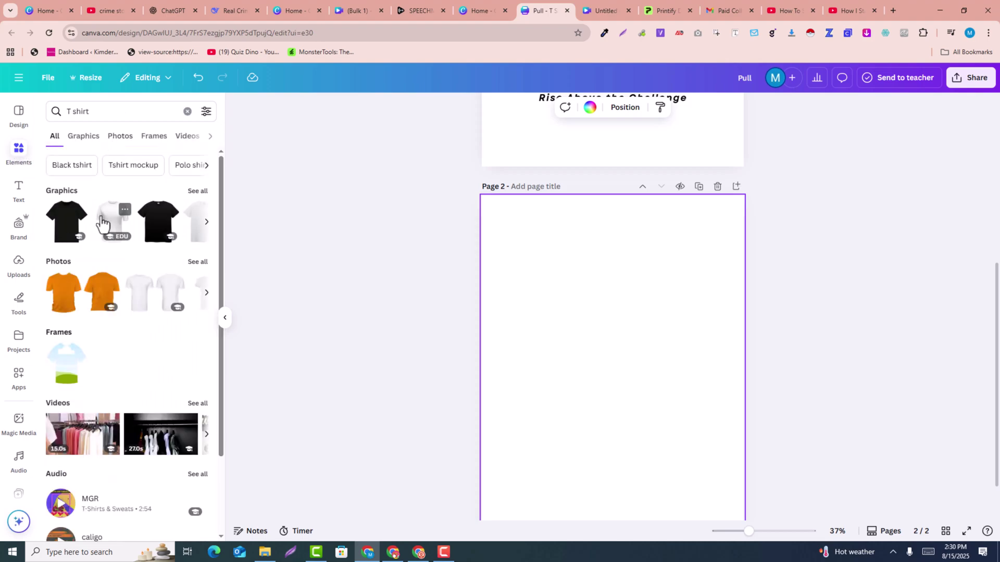
click(198, 191)
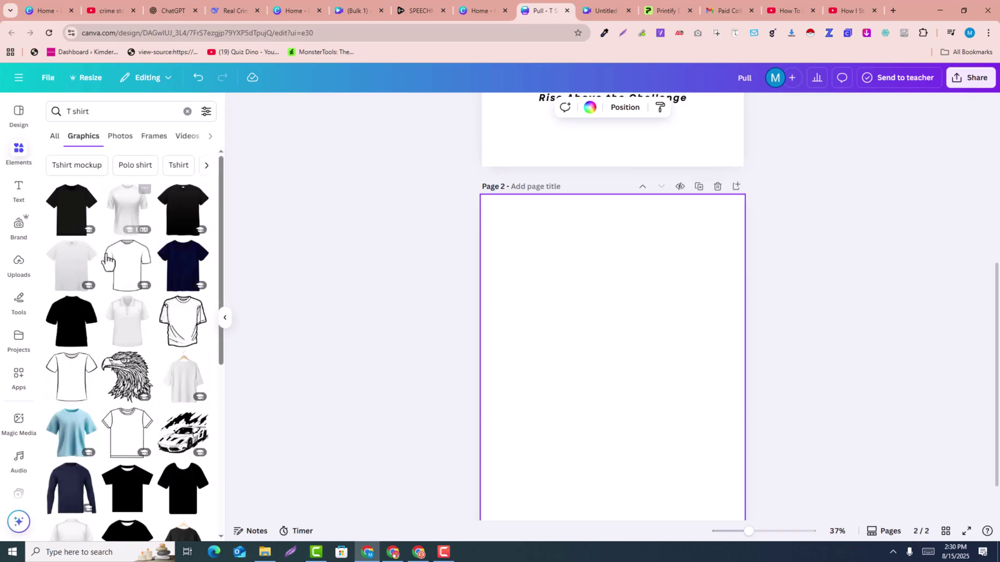
click(119, 269)
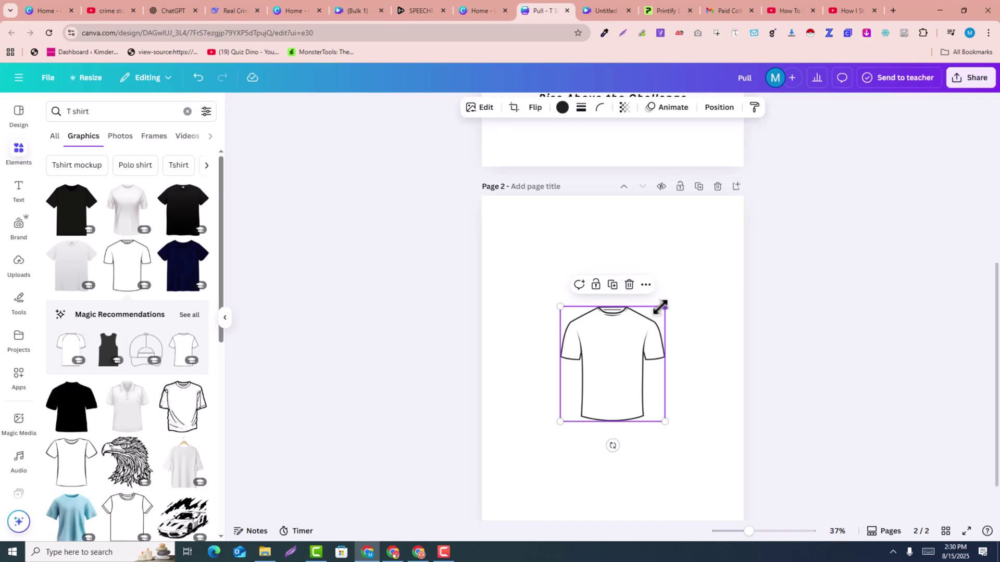
- Enlarge the outlined T-shirt so it spans nearly the full width of page 2
drag(660, 306, 725, 230)
drag(627, 334, 561, 297)
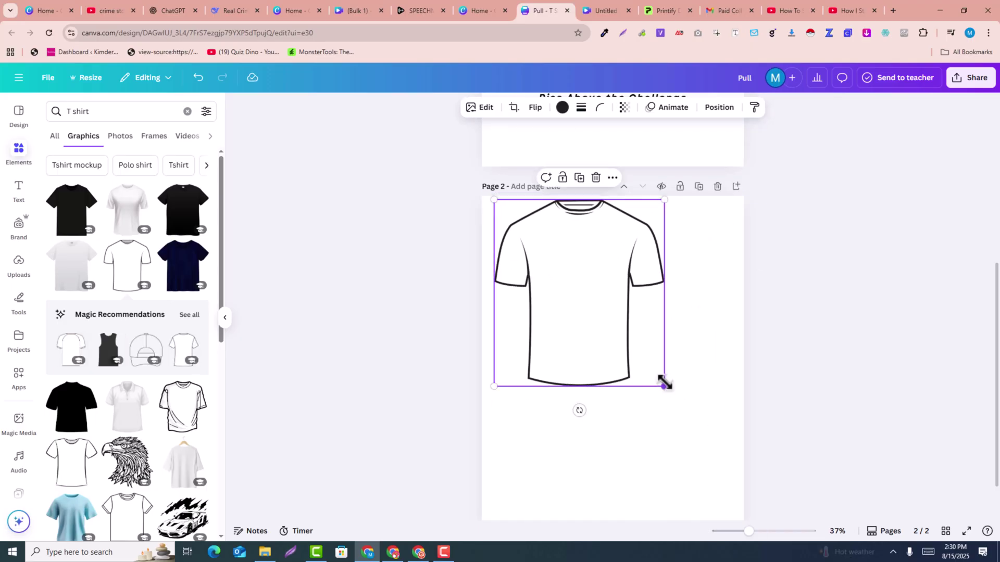
drag(663, 383, 739, 467)
- Copy all the "Pull Your Limit" artwork from page 1 and paste it onto page 2
scroll(618, 332, up, 6)
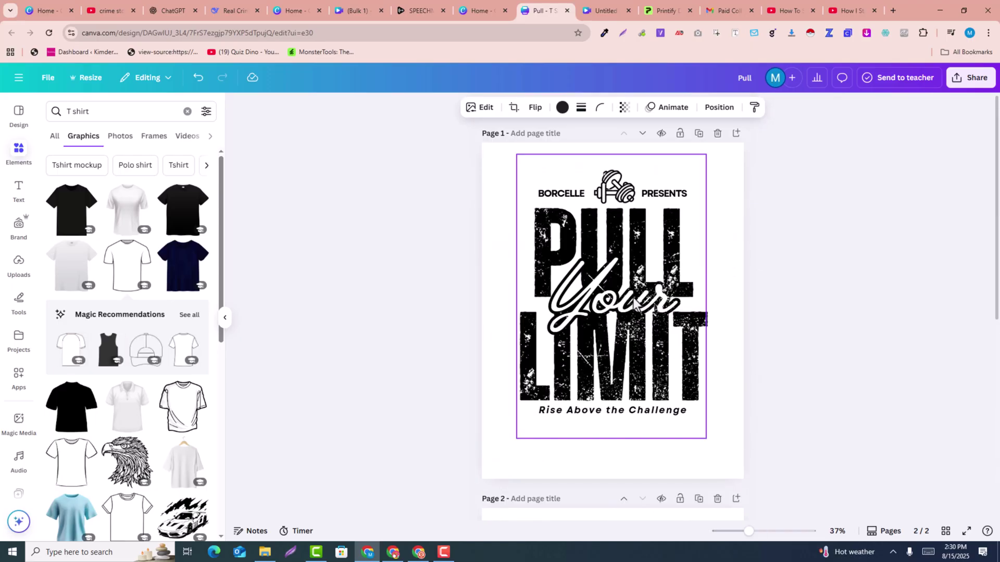
drag(508, 174, 704, 429)
scroll(629, 379, down, 6)
click(629, 379)
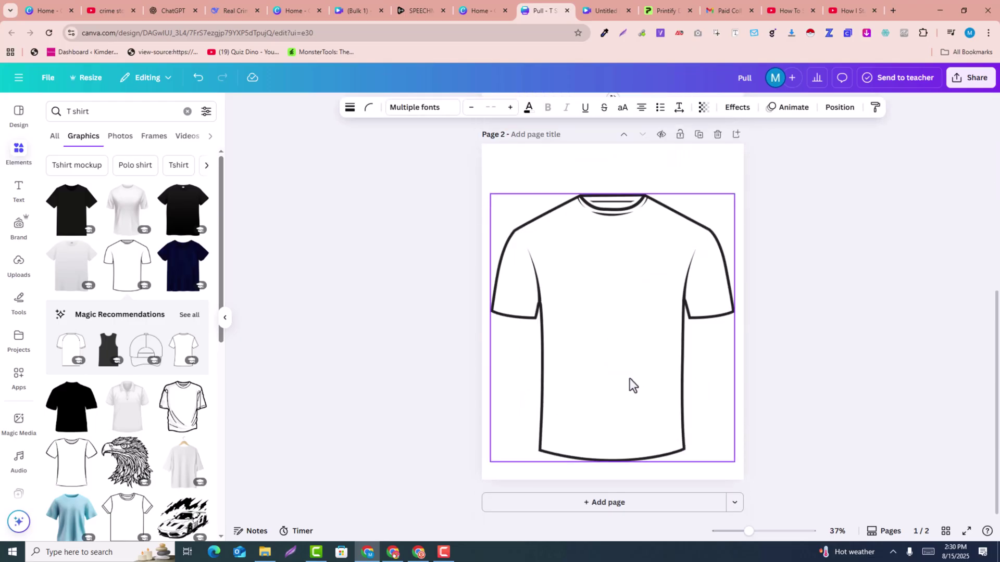
key(ctrl+v)
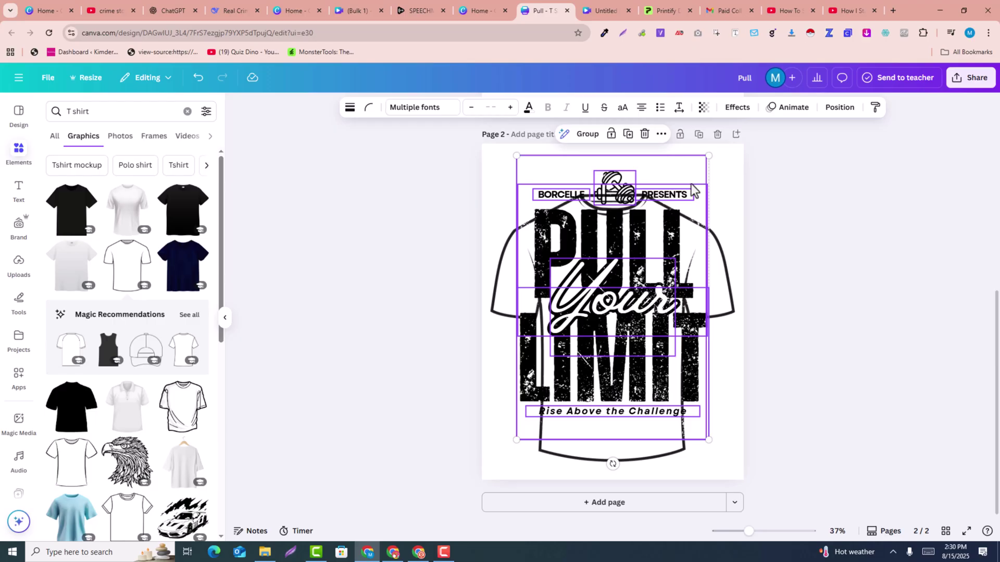
- Shrink the pasted artwork to fit the outlined T-shirt's body and centre it on the chest
drag(712, 154, 620, 263)
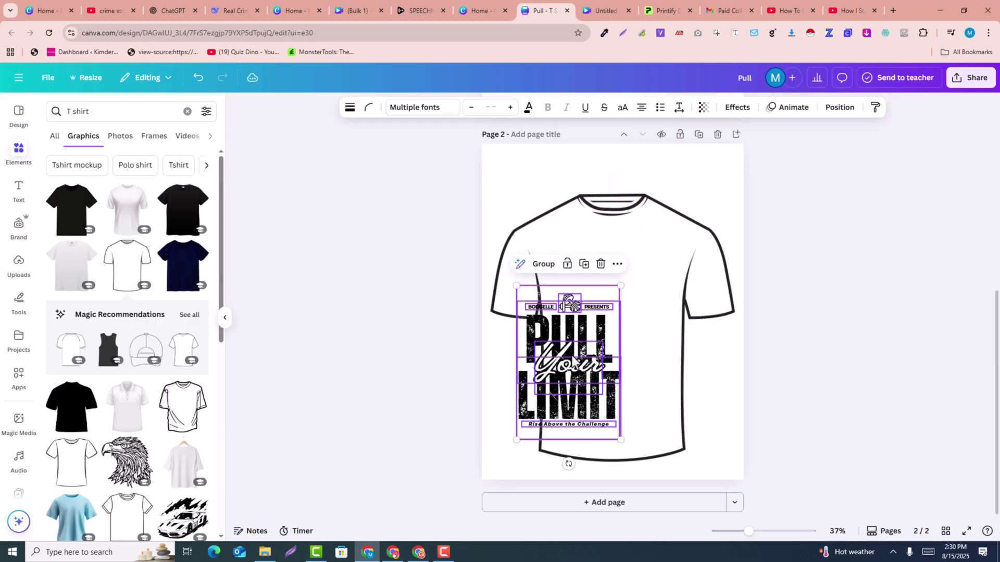
drag(572, 337, 615, 316)
click(854, 233)
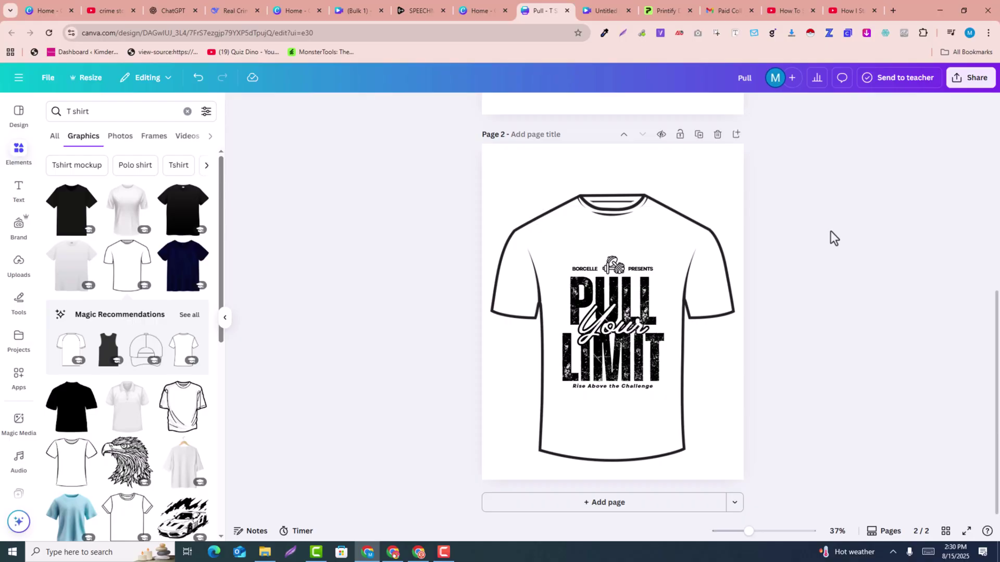
scroll(572, 260, up, 3)
scroll(699, 339, down, 3)
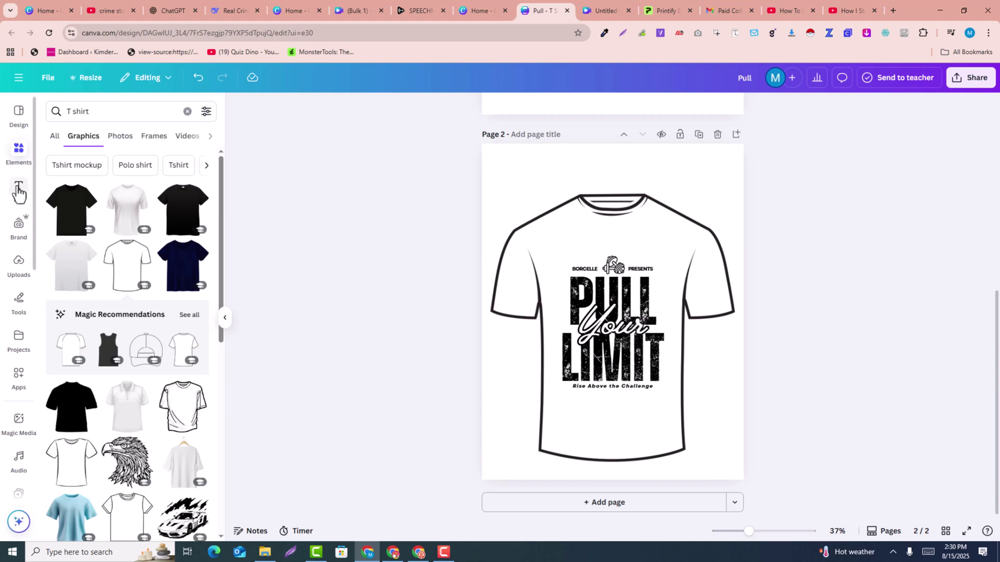
- Prompt Magic Media for a white T-shirt printed with a footballer sketch and generate the images
click(19, 433)
click(128, 204)
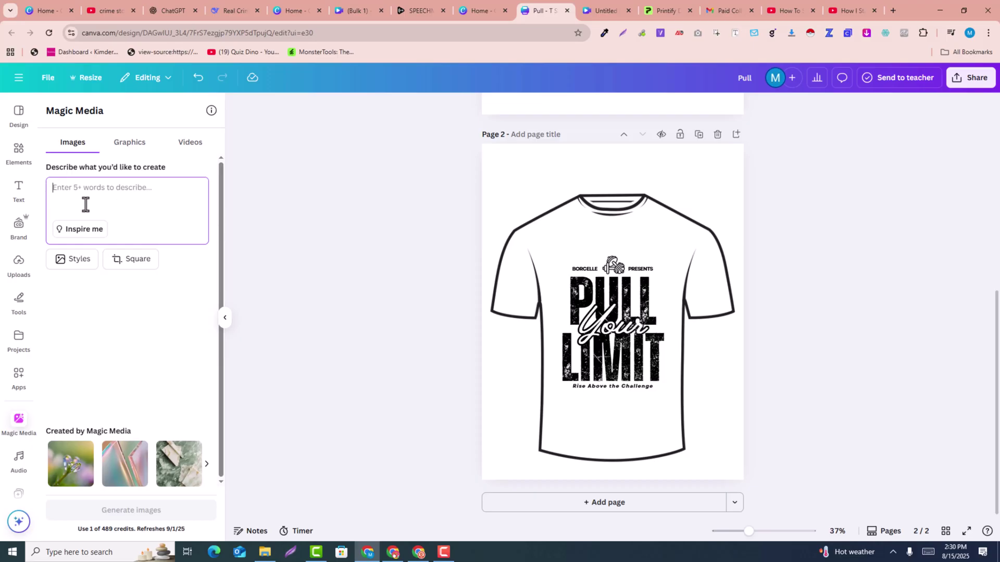
text(A t-shirt, Whit T-Shirt printed a footballer sketch on the T-shit)
drag(62, 203, 52, 201)
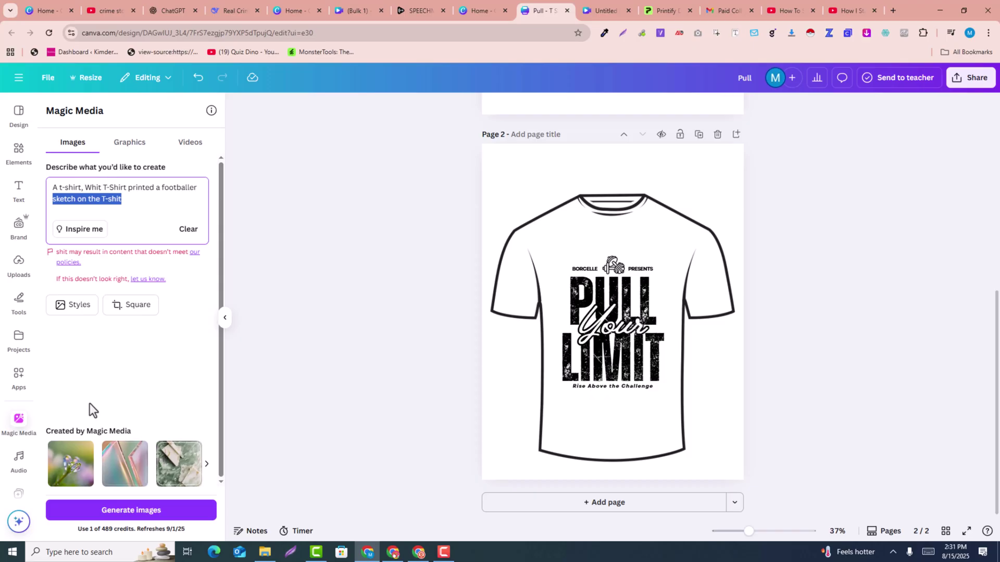
click(141, 512)
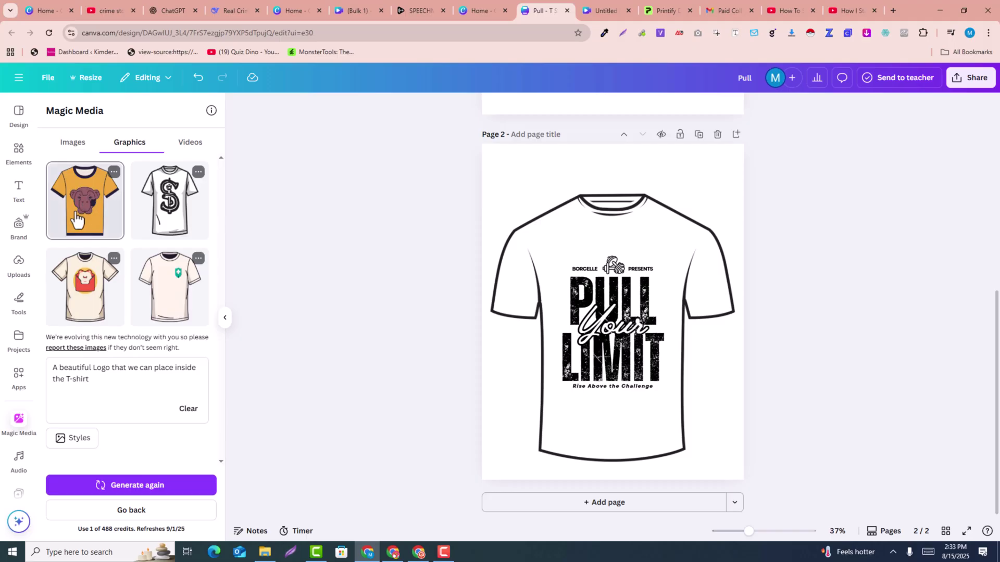
- Add a third page, insert the generated orange T-shirt with the animal face, and enlarge it to the page width
click(579, 506)
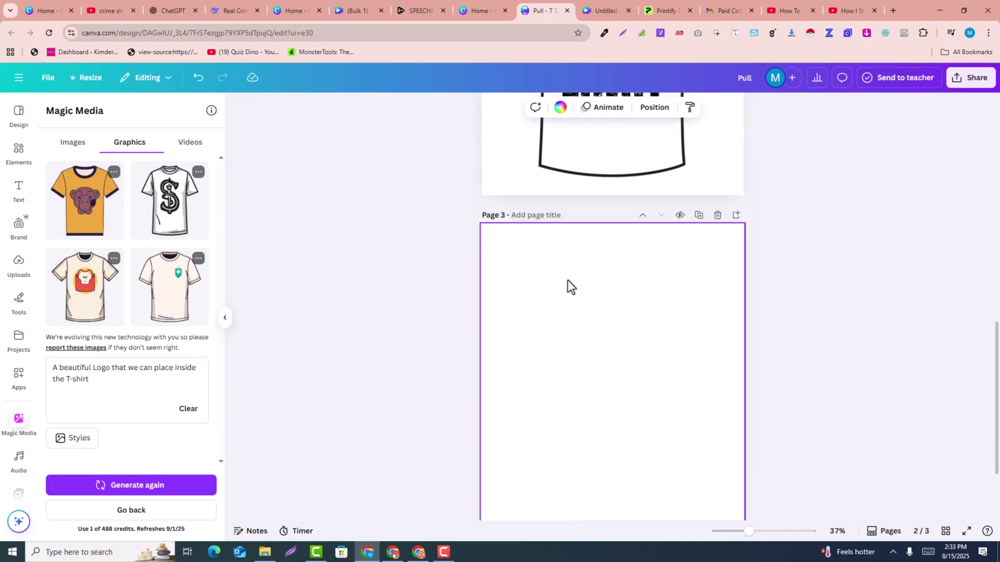
click(118, 206)
drag(542, 243, 496, 168)
key(ctrl+z)
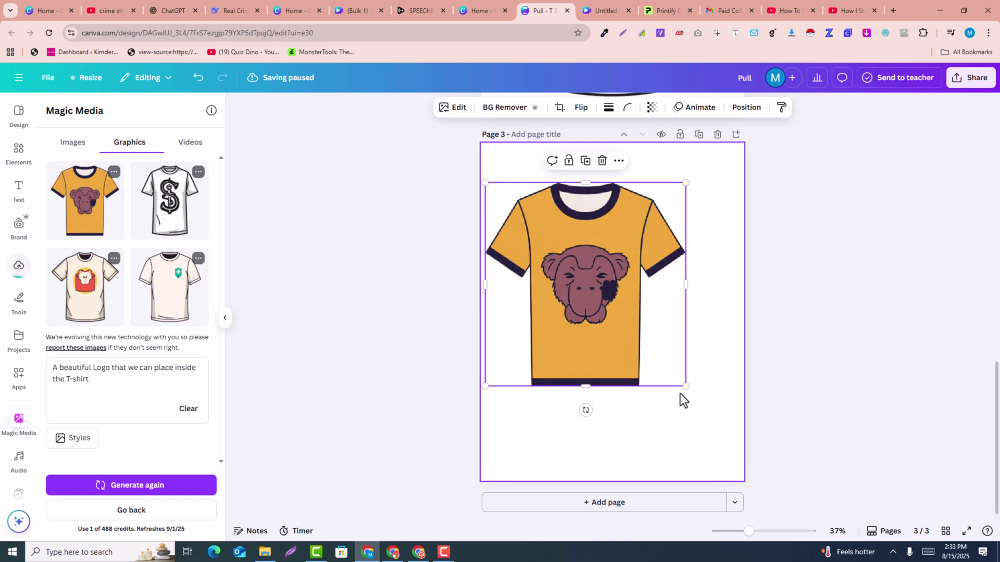
drag(686, 385, 748, 446)
drag(614, 313, 612, 284)
click(786, 386)
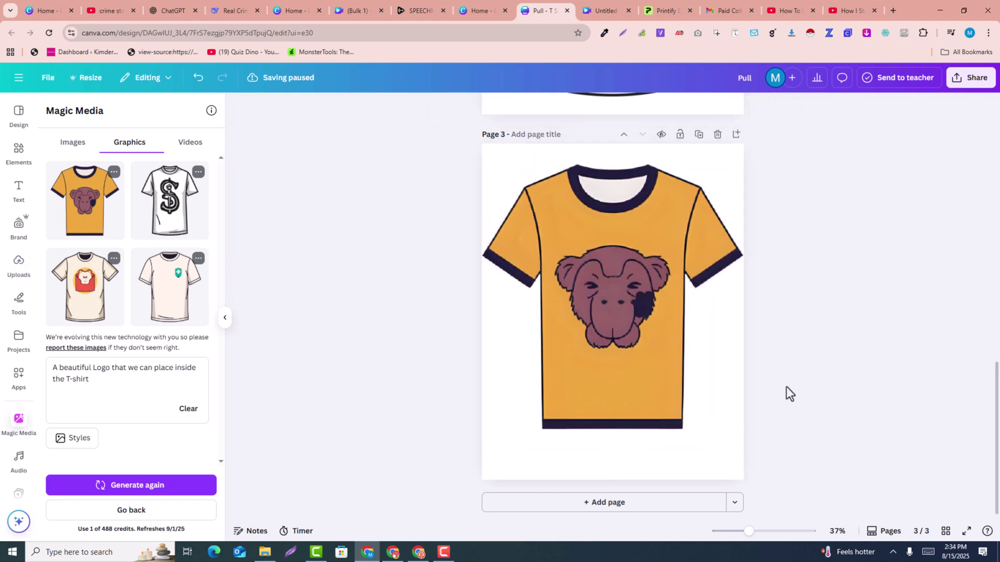
- Look over the pages of the T-shirt design and switch to the Printify dashboard
scroll(661, 377, up, 5)
scroll(660, 377, up, 5)
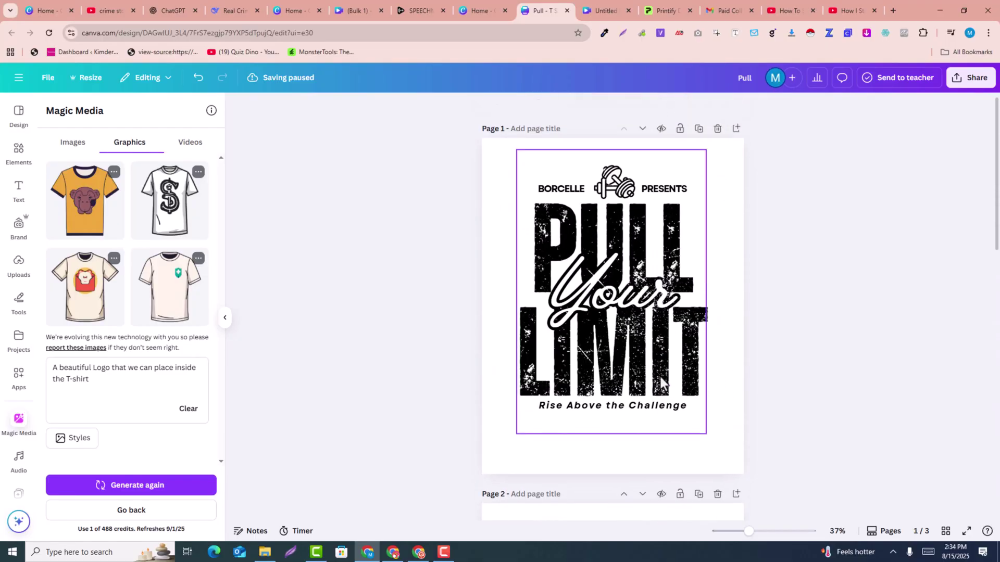
scroll(660, 376, down, 4)
scroll(660, 376, down, 5)
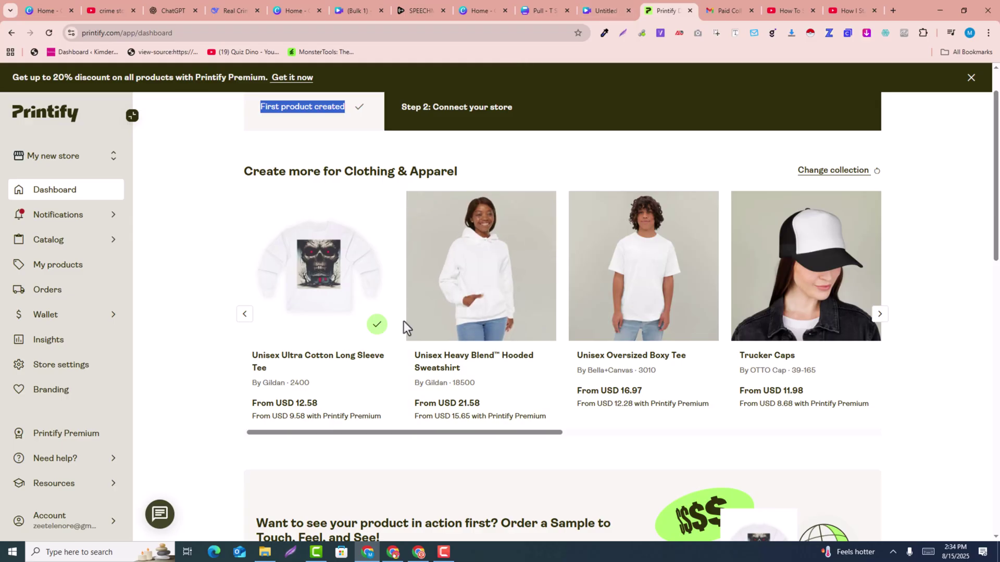
click(598, 8)
key(ctrl+shift+Tab)
key(ctrl+shift+Tab)
click(559, 2)
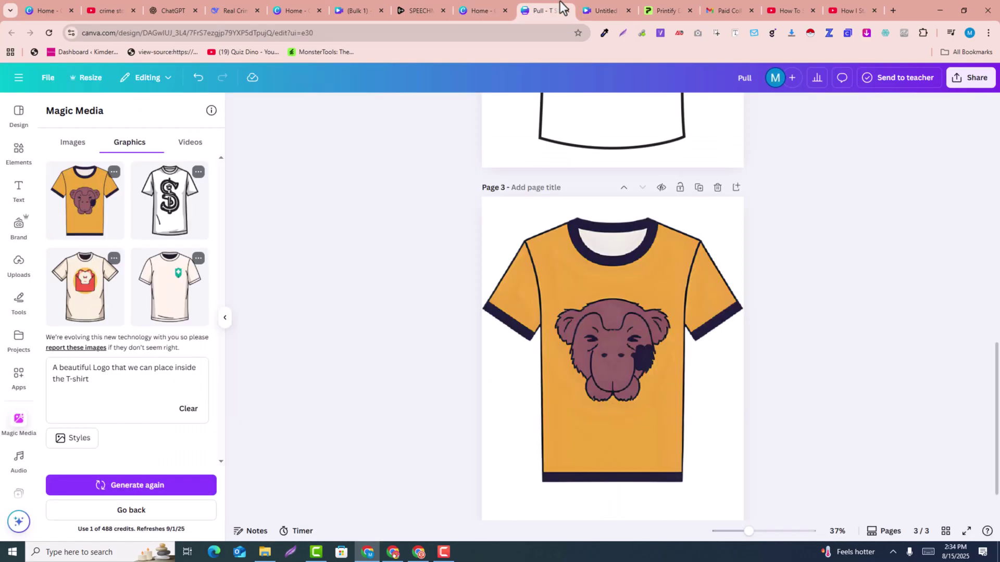
click(663, 9)
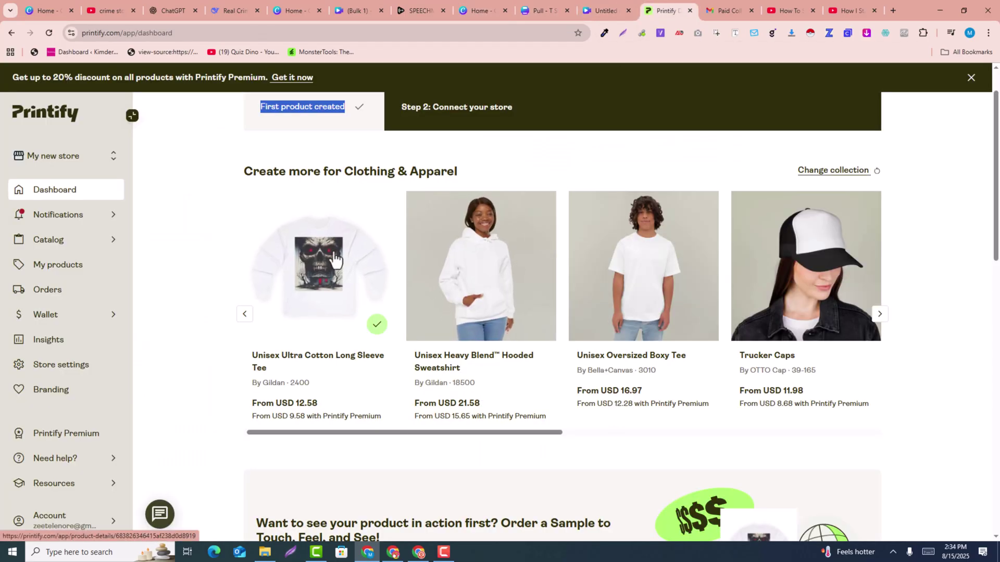
- Look over the T-shirt design pages in Canva and place the Printify dashboard beside the design among the open pages
click(570, 3)
scroll(442, 350, up, 5)
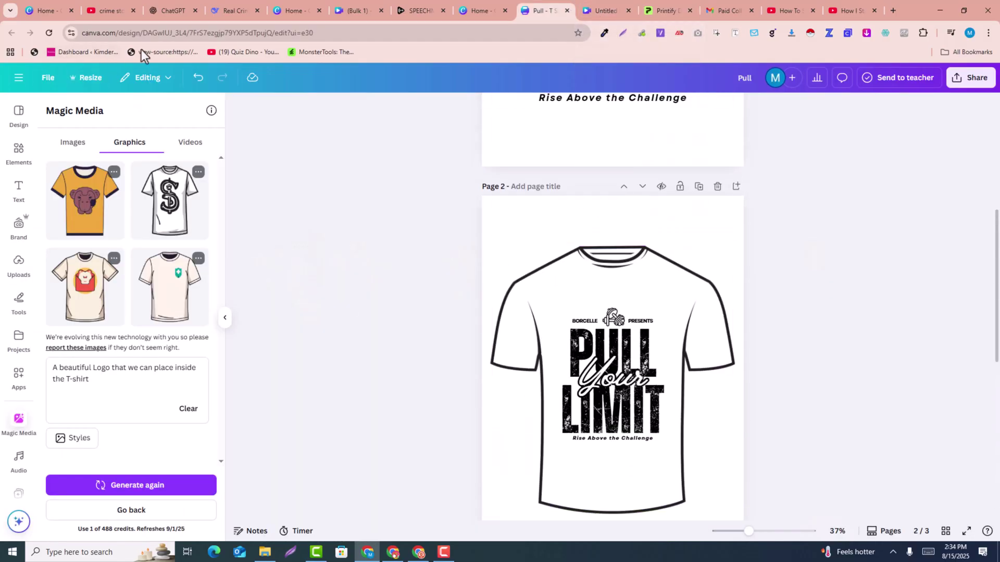
scroll(604, 357, up, 4)
scroll(604, 357, down, 5)
click(618, 2)
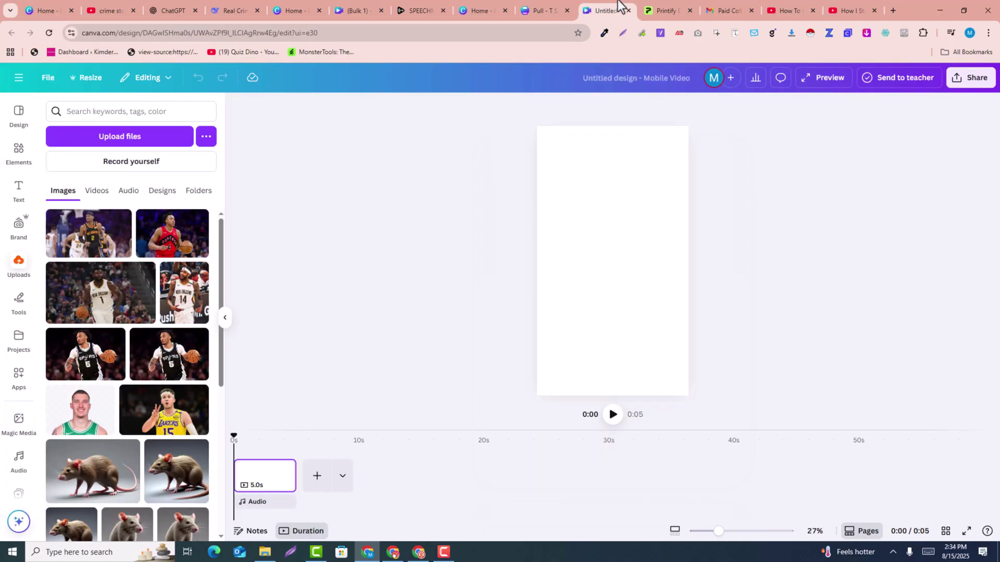
drag(660, 9, 600, 4)
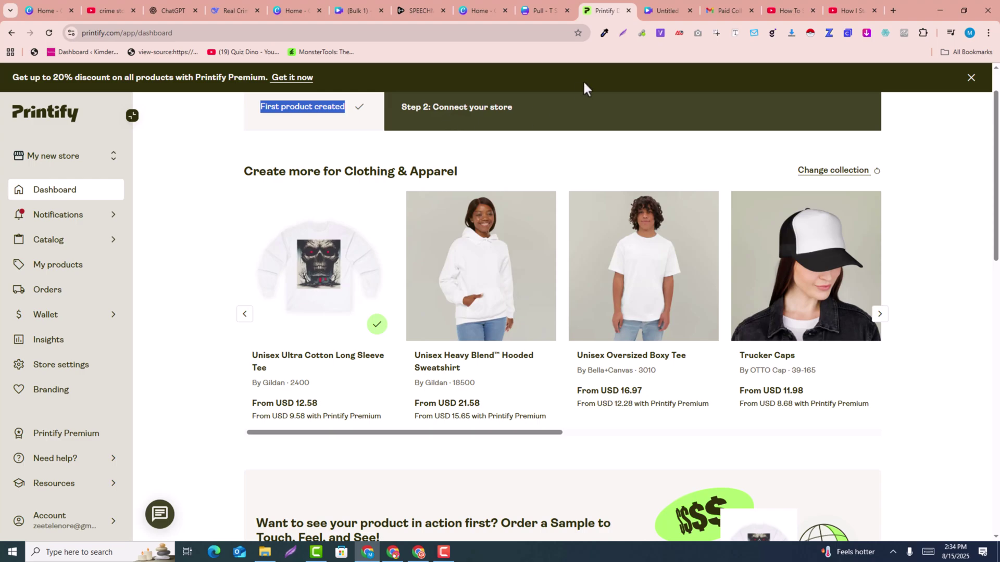
- Look over the YouTube channel's videos, including the free WooCommerce website guide, and return to Printify's store connection step
click(787, 11)
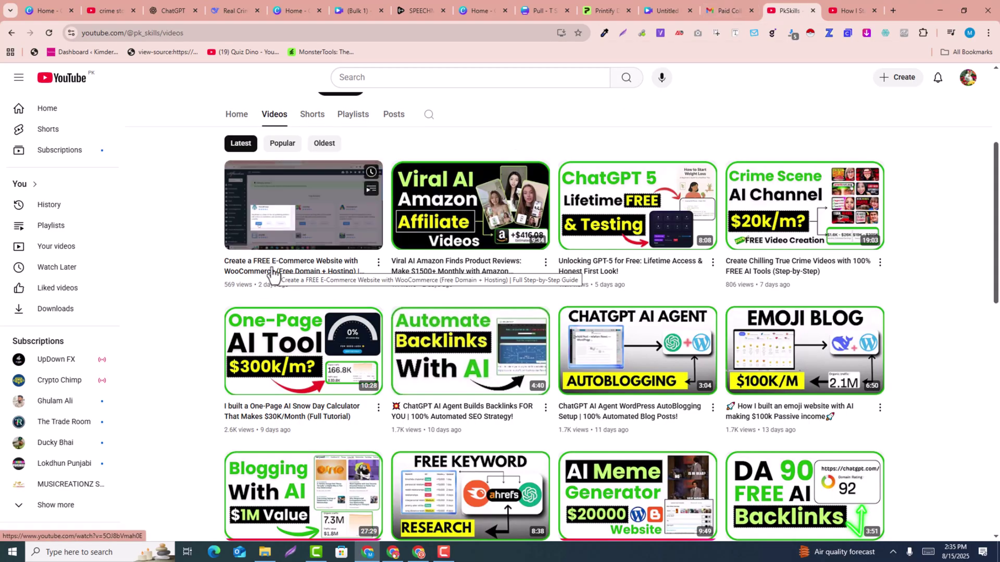
click(604, 10)
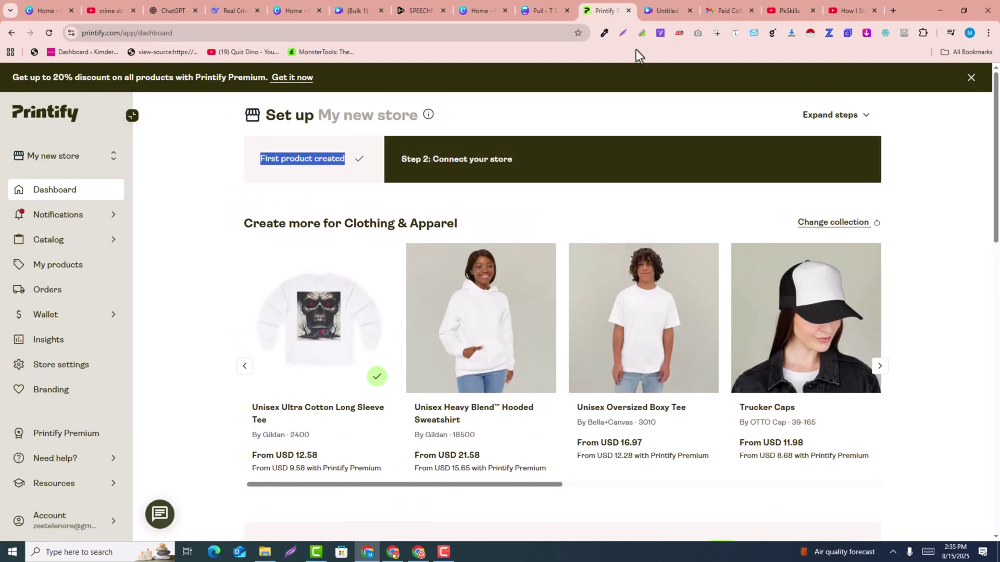
click(442, 172)
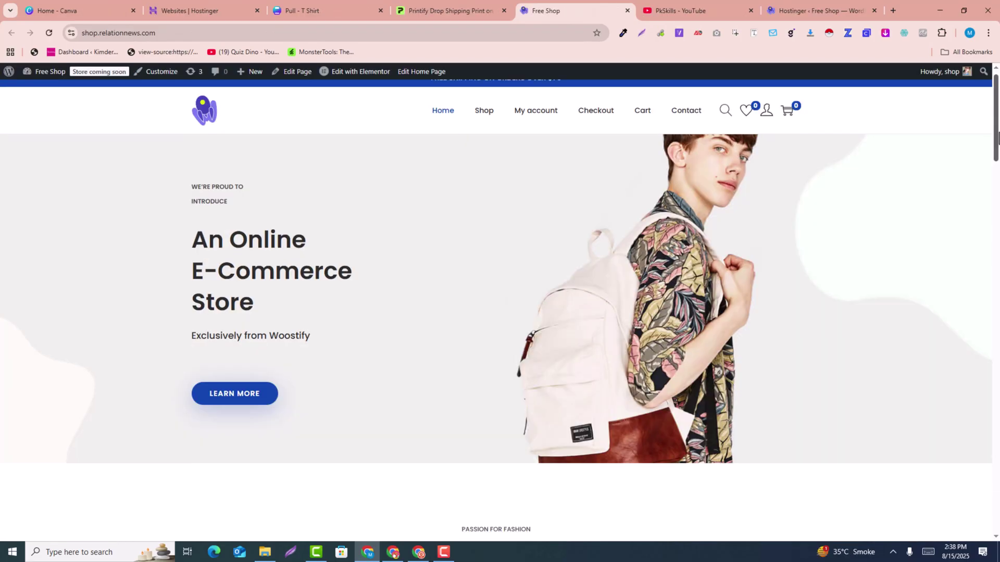
- Look through the online shop's home page and its New Arrivals section, and return to the Printify dashboard
scroll(499, 307, down, 14)
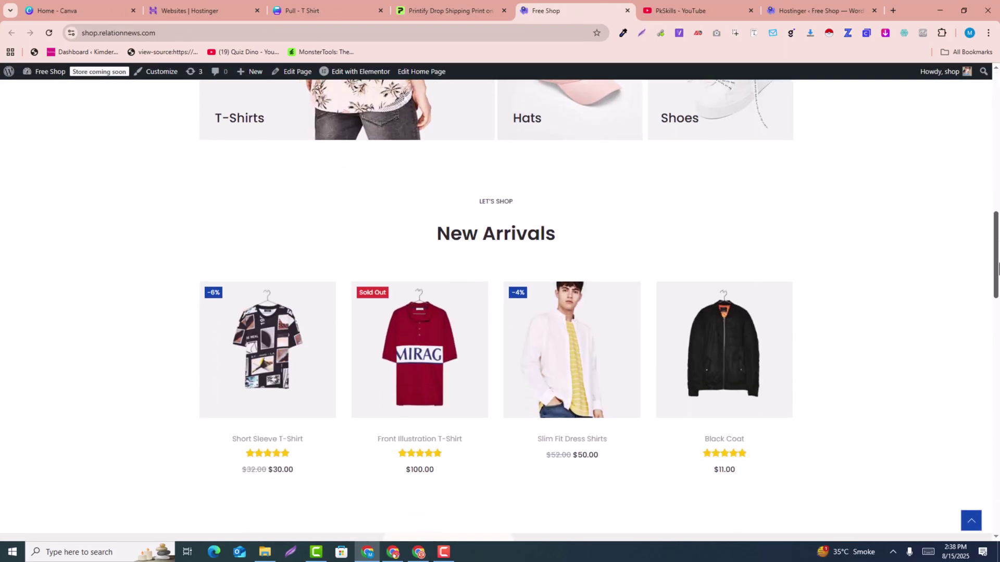
scroll(496, 309, down, 5)
key(Home)
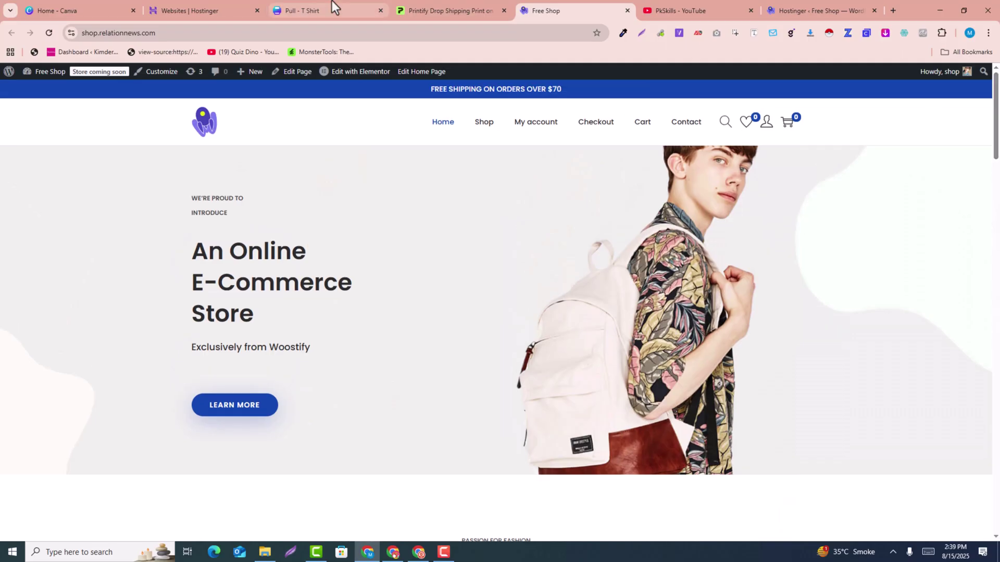
click(416, 2)
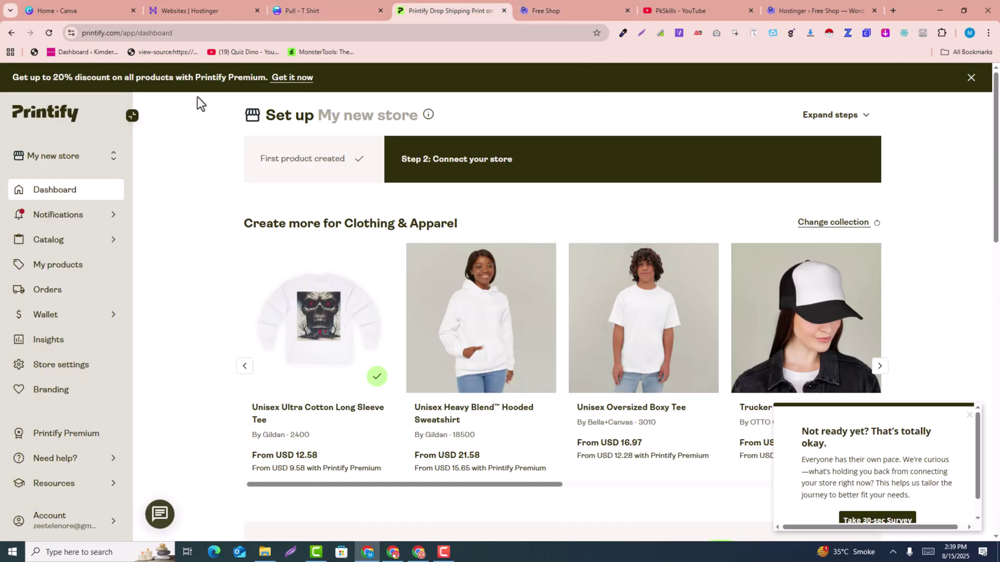
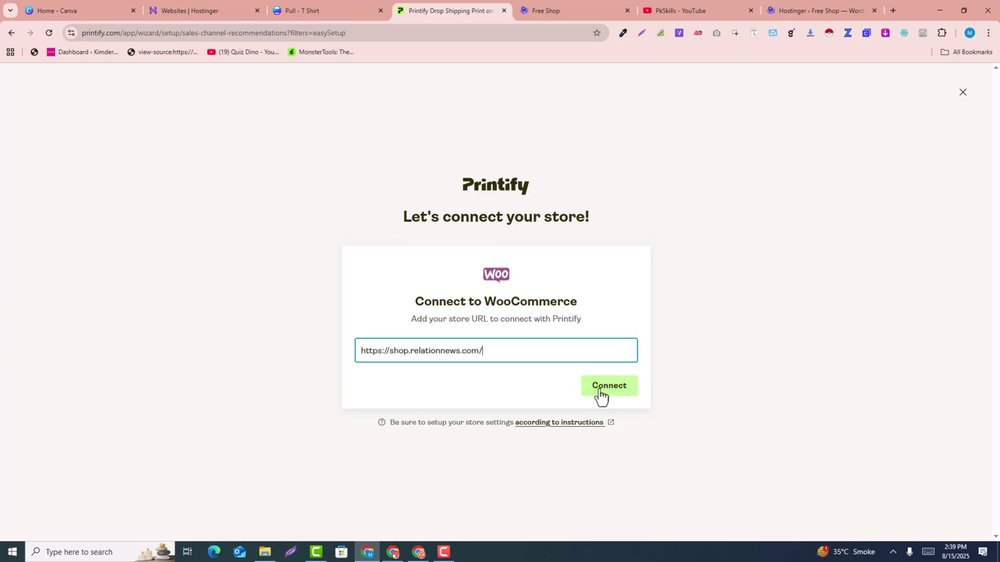
click(604, 398)
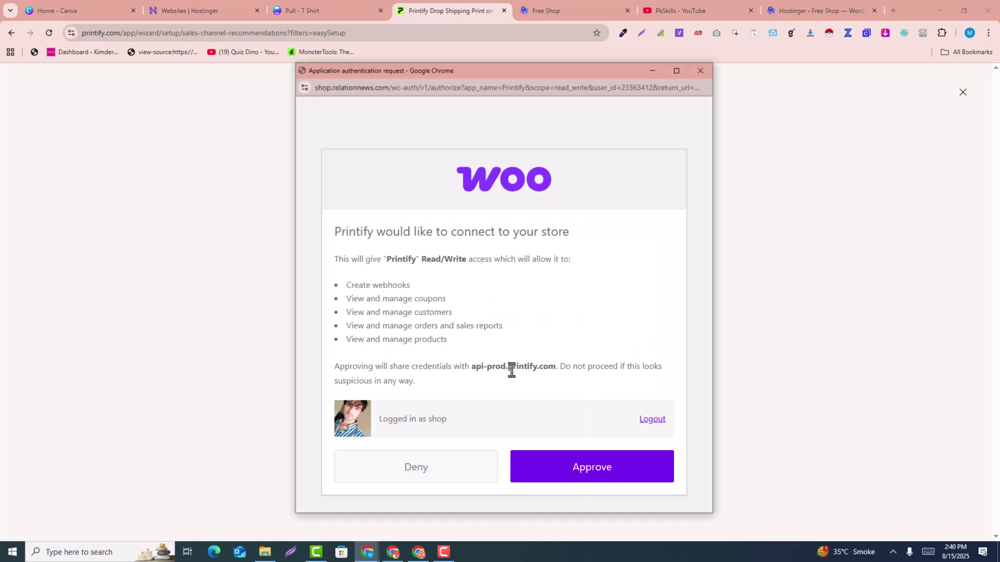
click(608, 472)
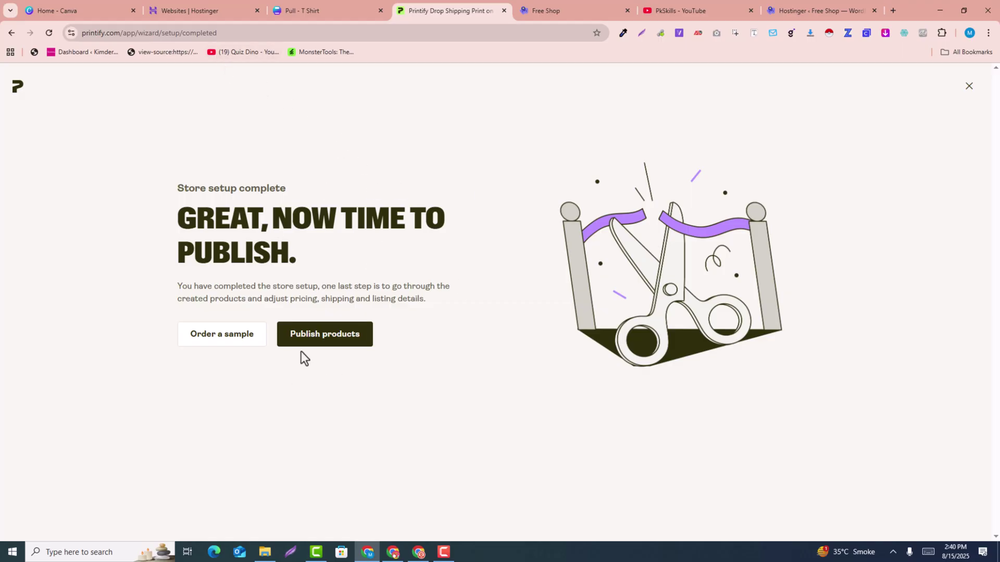
click(327, 346)
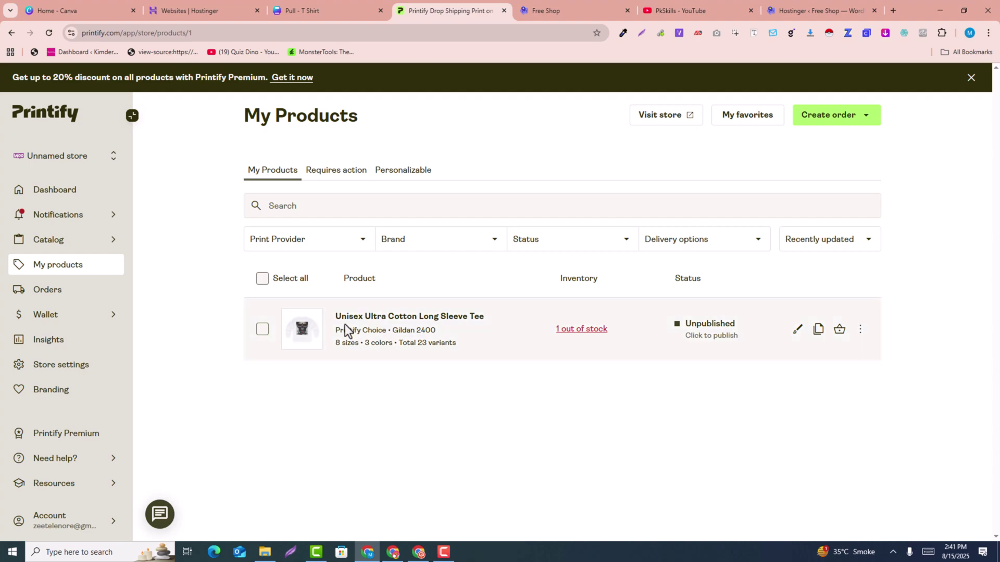
- Publish the Unisex Ultra Cotton Long Sleeve Tee, syncing title, description, mockups, and colors, sizes, prices and SKUs for all products
click(859, 331)
click(874, 355)
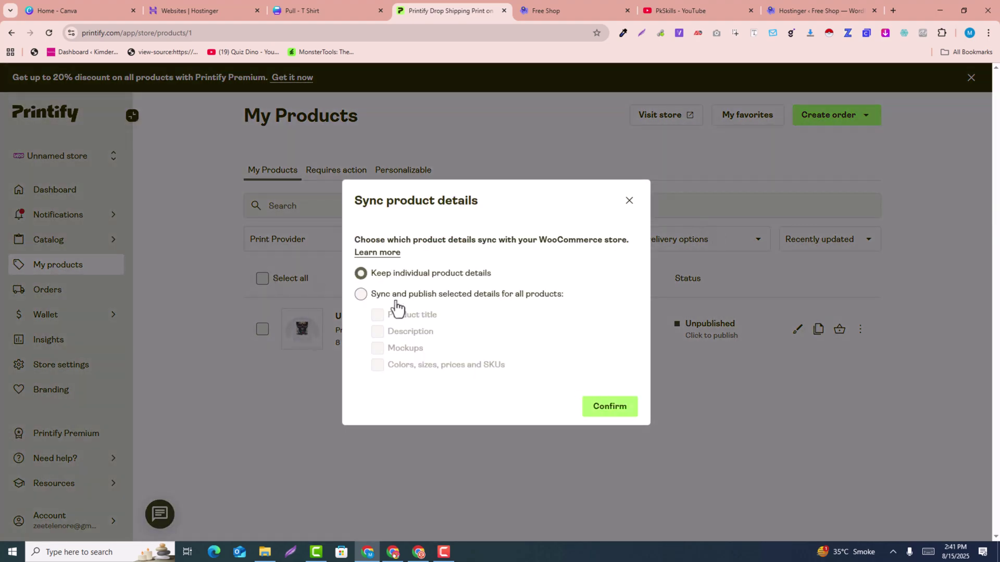
click(361, 295)
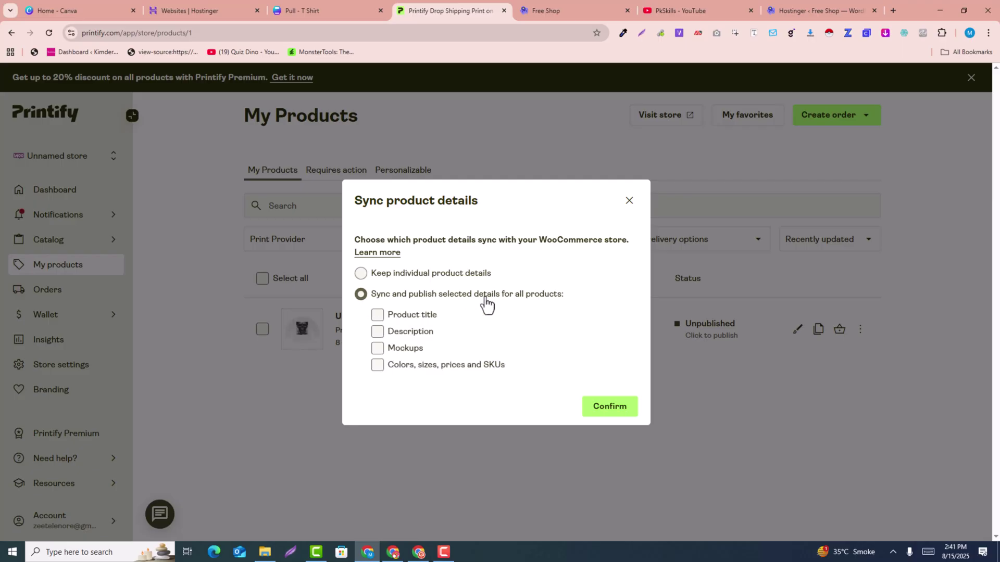
click(377, 315)
click(377, 331)
click(377, 349)
click(377, 365)
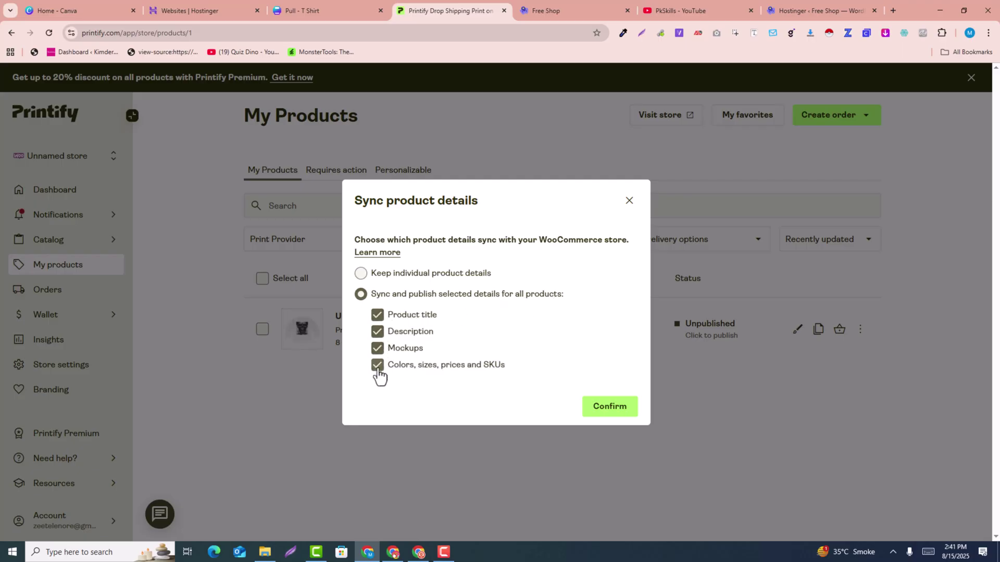
click(610, 408)
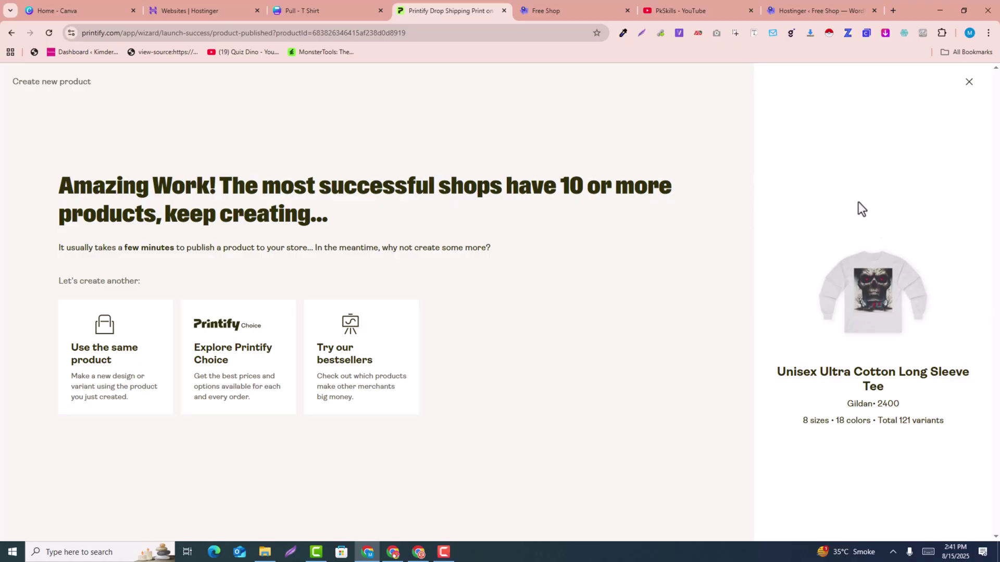
click(969, 83)
- Check the long sleeve tee's entry in the WooCommerce product list and its publishing status in Printify
key(ctrl+Tab)
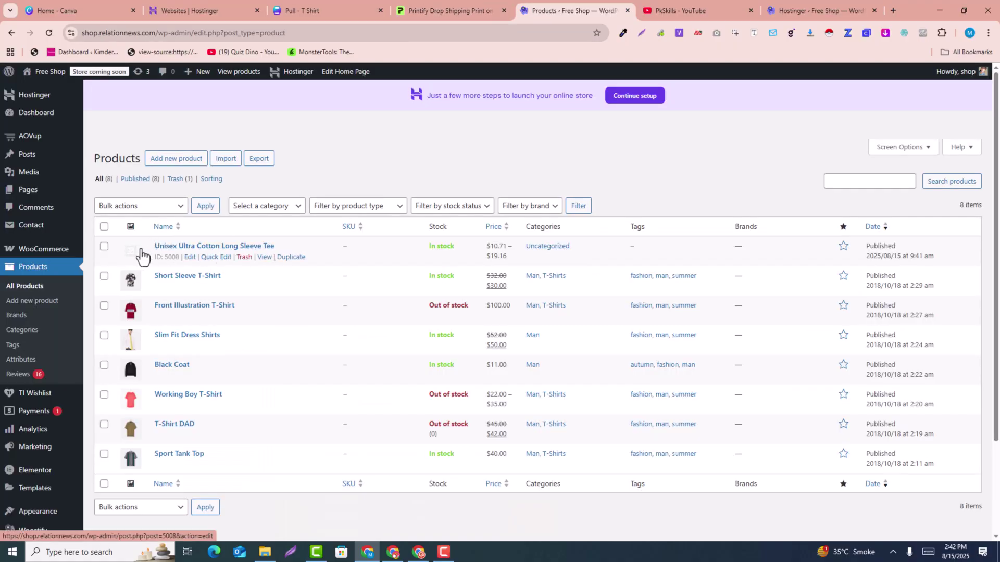
key(ctrl+shift+Tab)
mouse_move(707, 337)
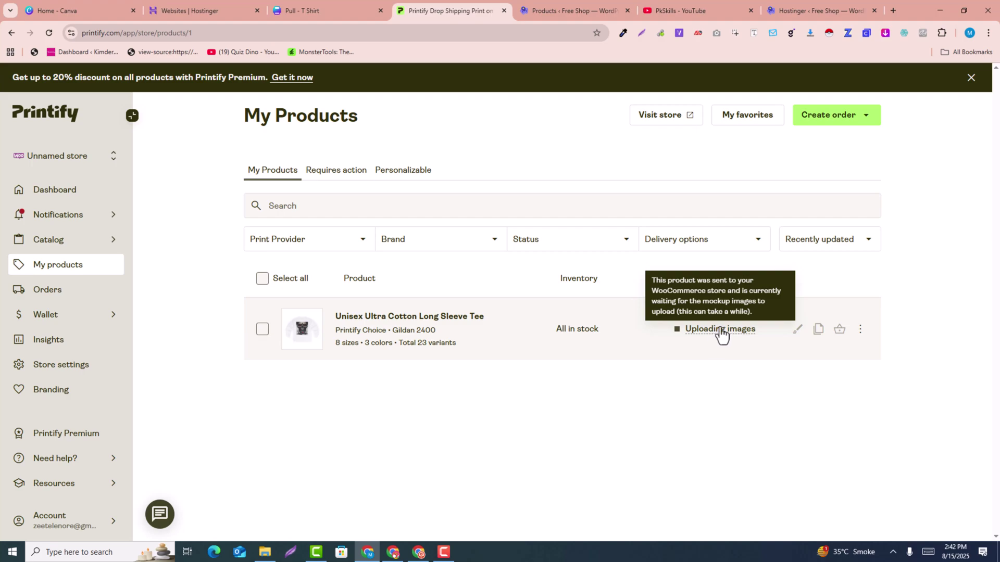
key(ctrl+Tab)
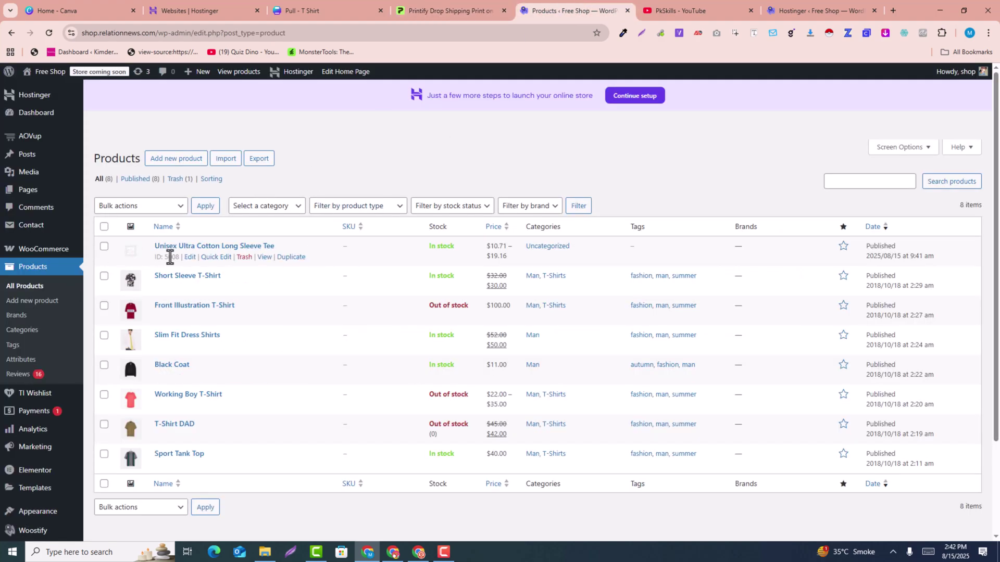
click(441, 11)
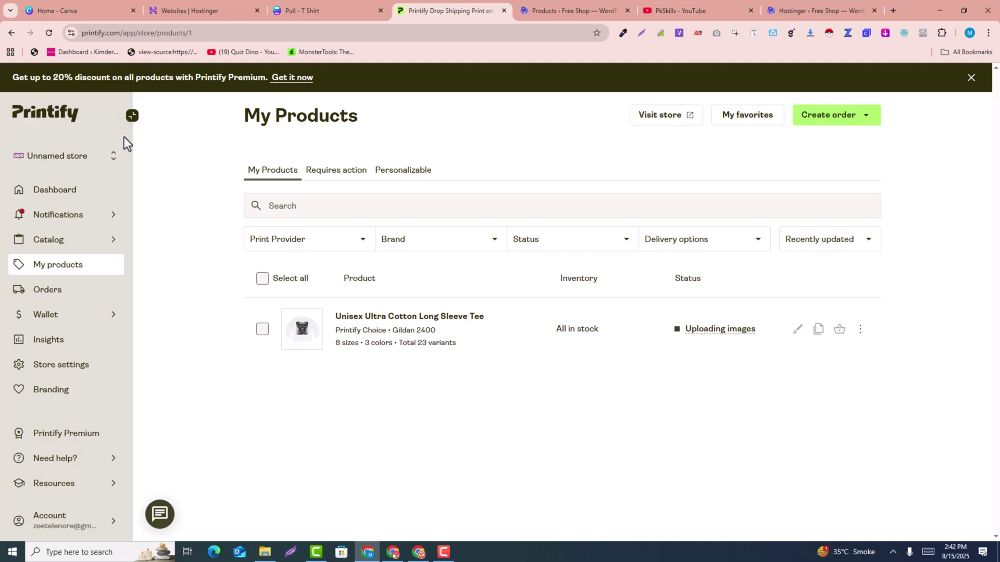
click(591, 7)
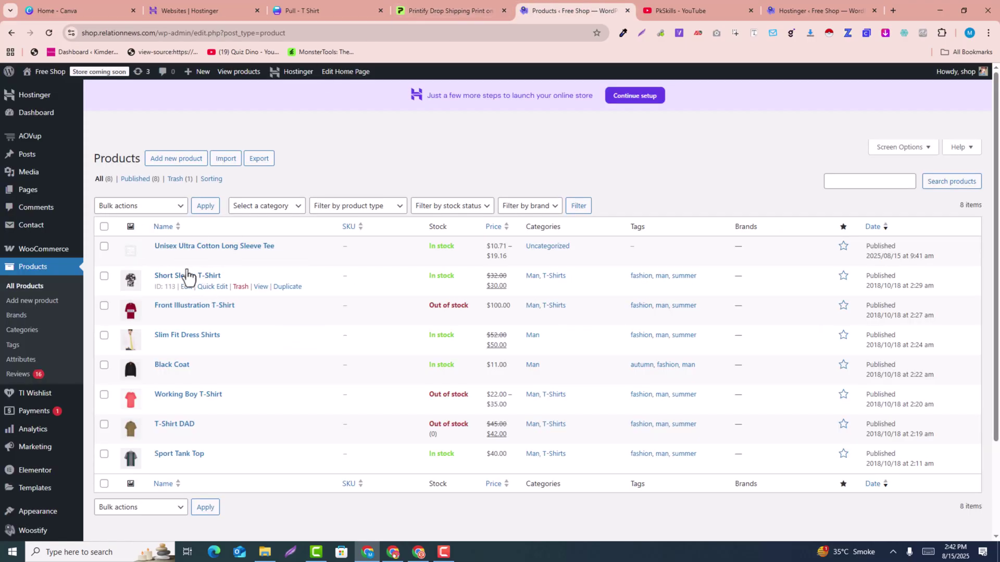
click(507, 1)
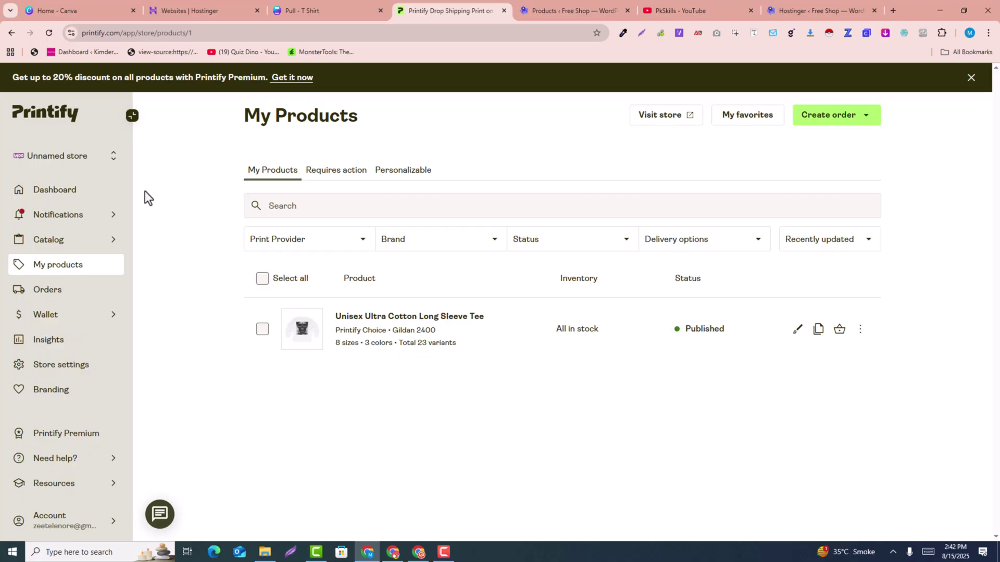
- View the long sleeve tee's page in the online shop and examine its mockups, options, price and description
click(566, 10)
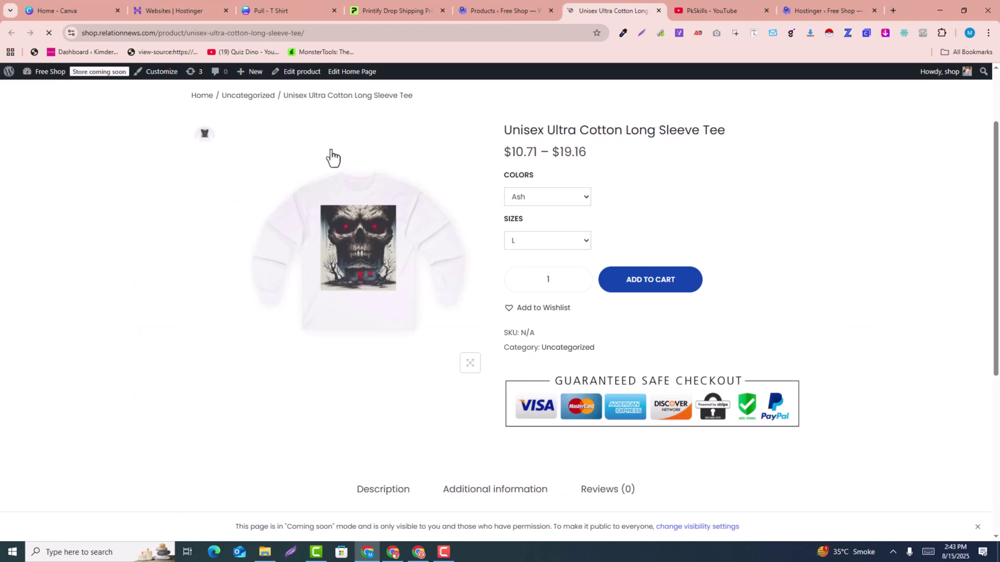
scroll(406, 177, down, 2)
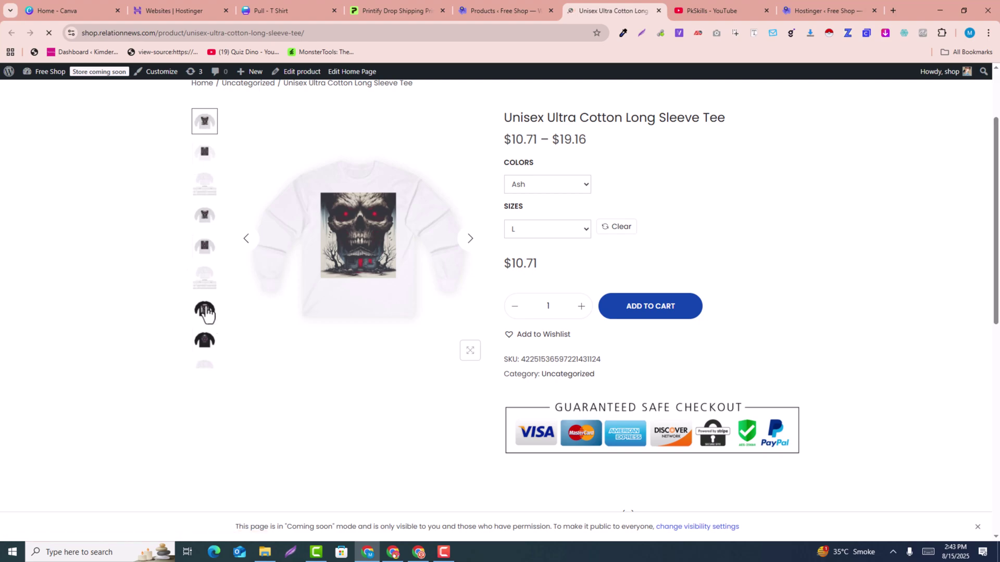
scroll(508, 203, up, 2)
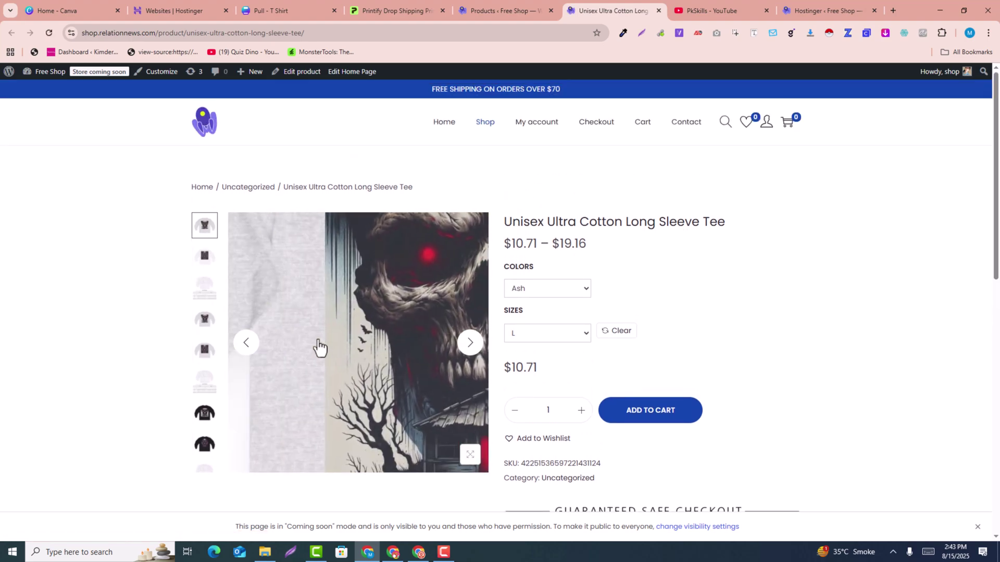
scroll(833, 96, down, 1)
scroll(595, 233, down, 2)
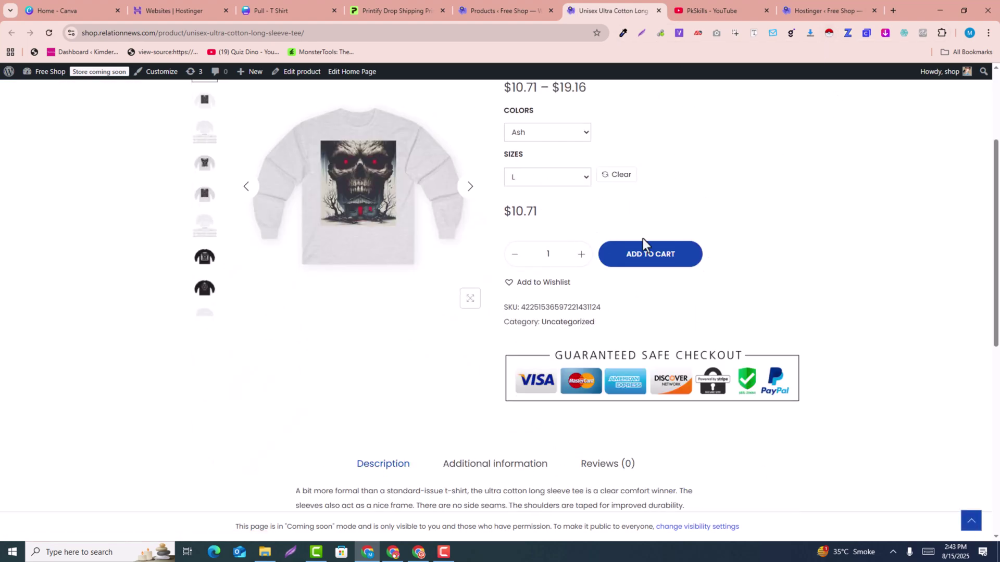
- Compare the published tee across Printify's product list, the WooCommerce product list and the shop's product page
click(380, 2)
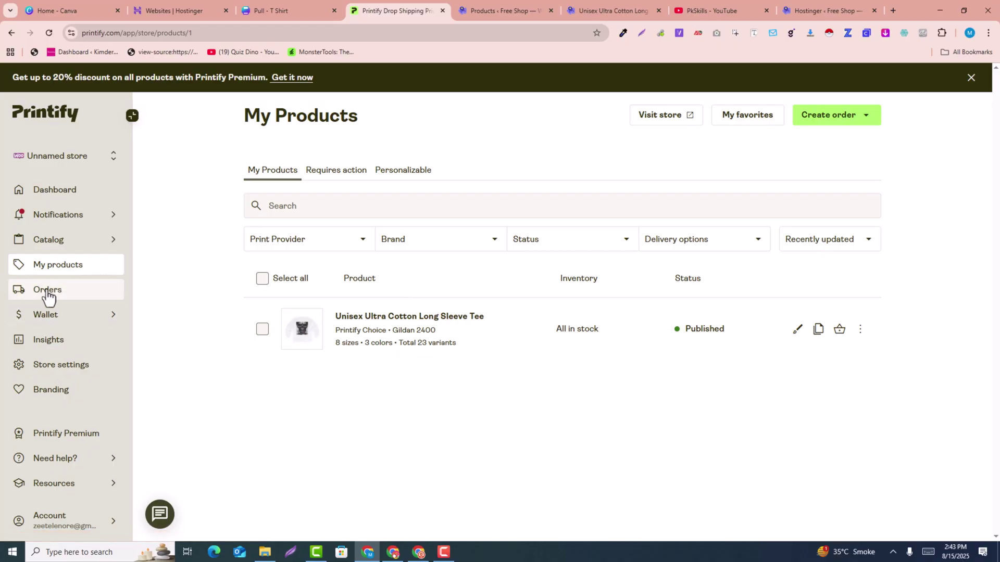
click(505, 1)
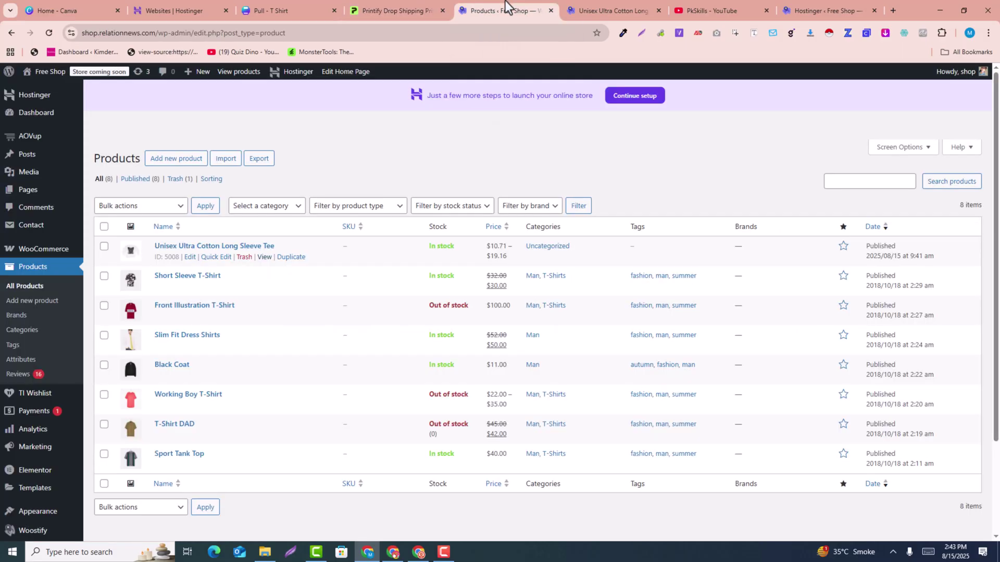
click(440, 2)
click(607, 9)
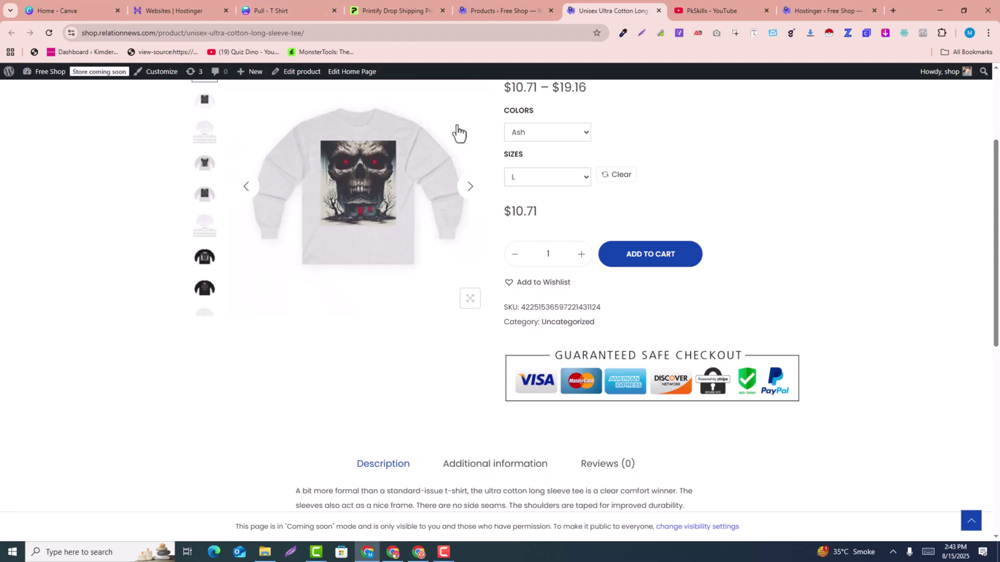
click(514, 5)
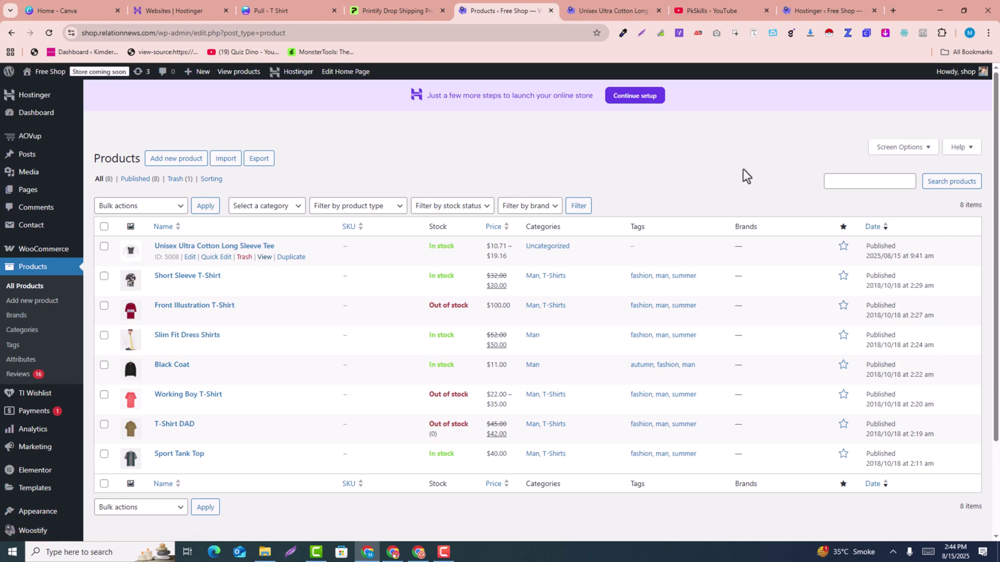
click(375, 2)
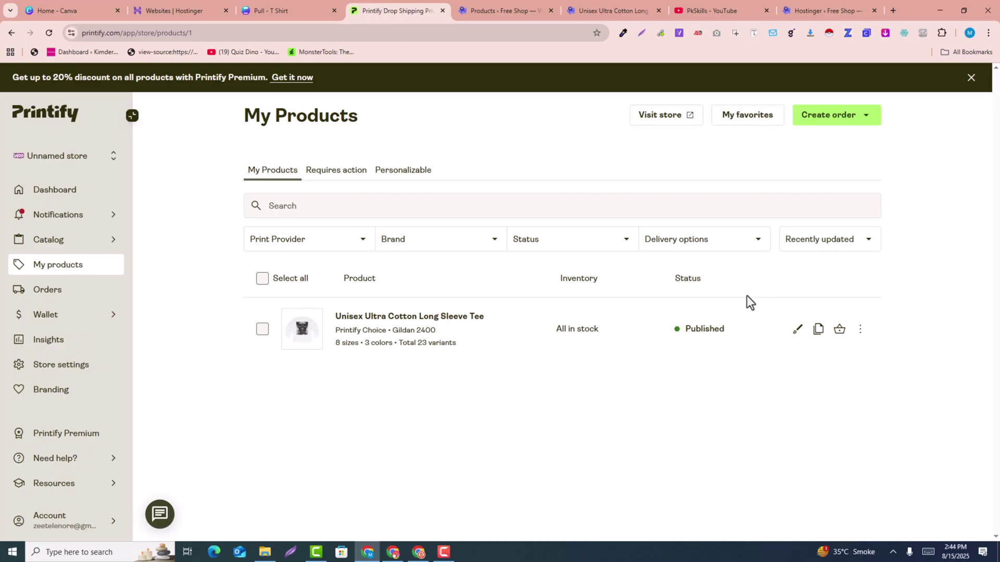
click(500, 11)
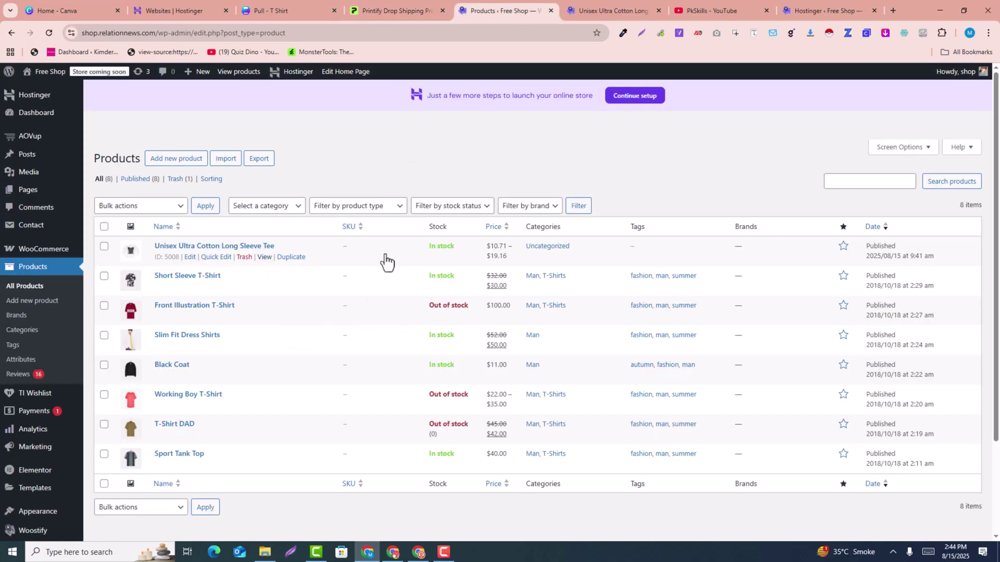
- Switch to YouTube and examine the search results for "amazon finds"
click(420, 2)
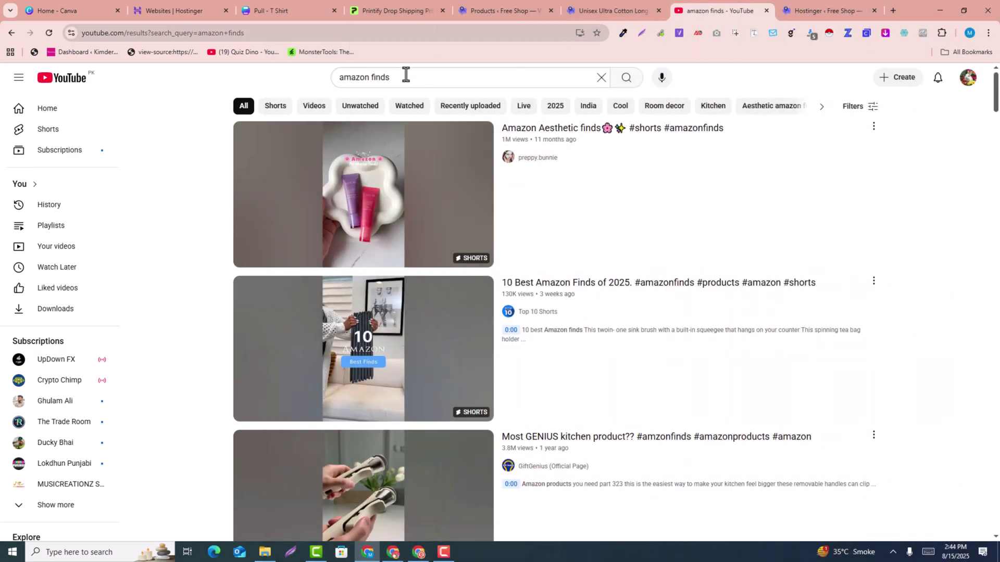
mouse_move(322, 174)
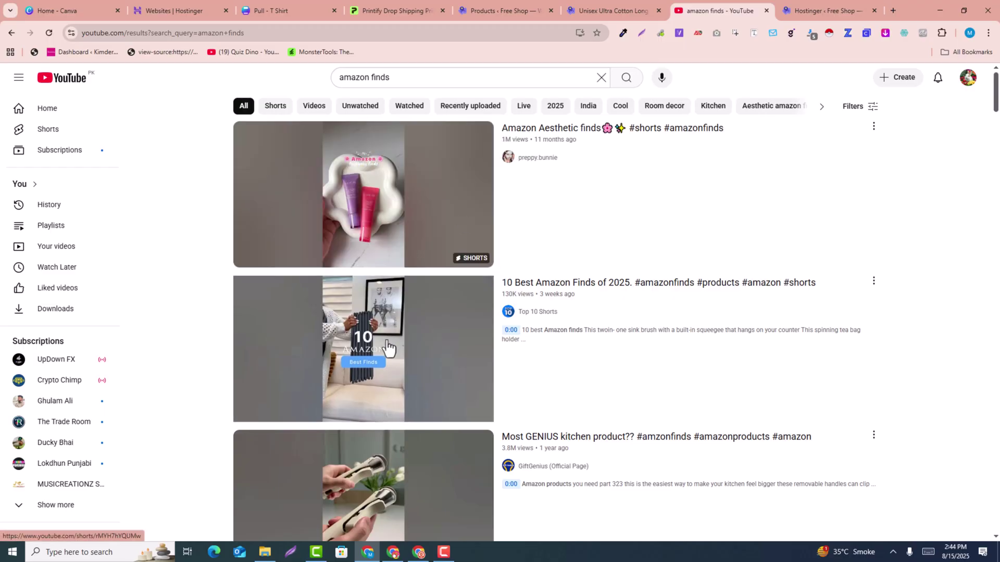
- Return from the "amazon finds" results to the PkSkills channel's latest videos on YouTube
mouse_move(430, 342)
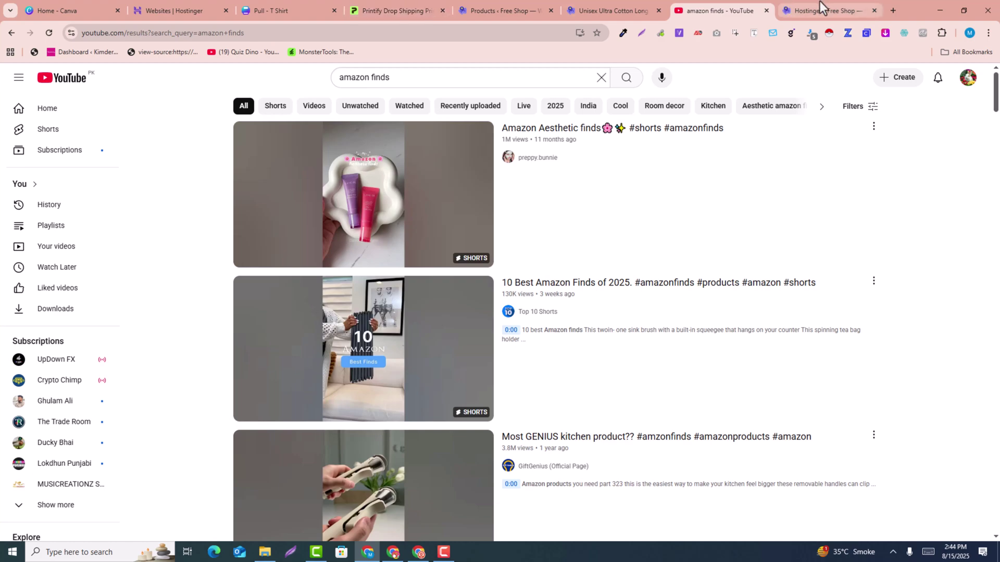
key(alt+Left)
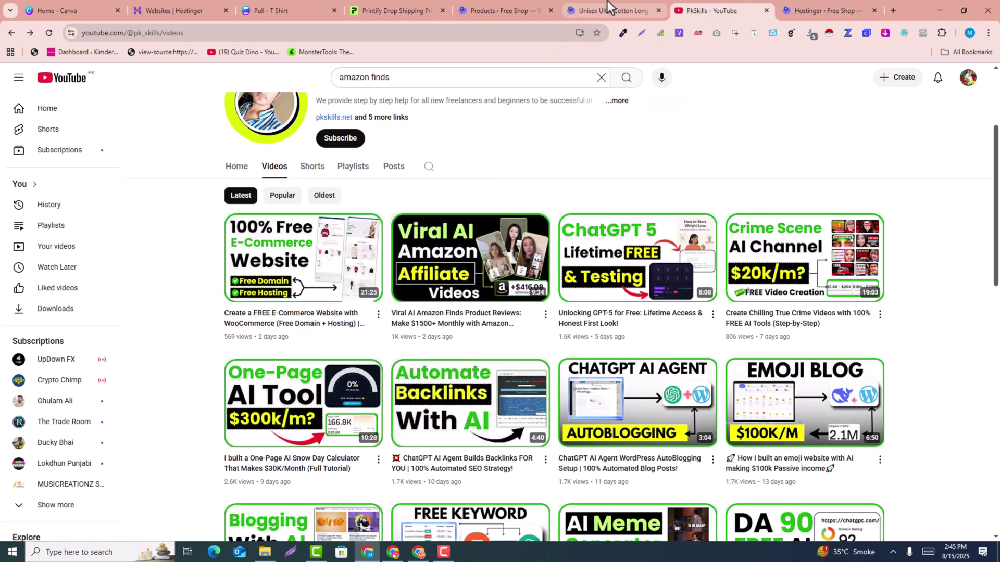
mouse_move(607, 6)
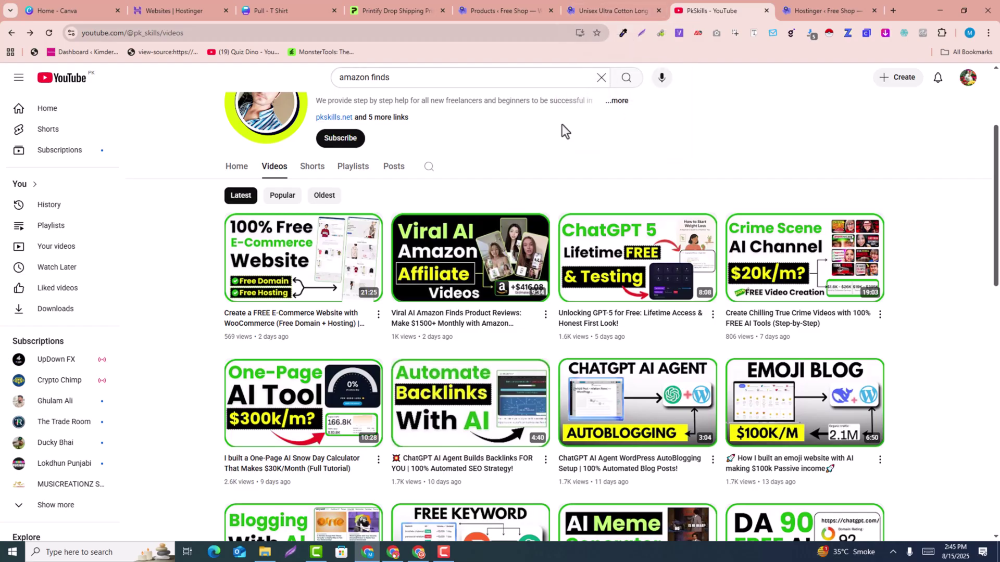
- Review the long sleeve tee on the shop's product page and in Printify's product list, and revisit the PkSkills videos on YouTube
click(615, 2)
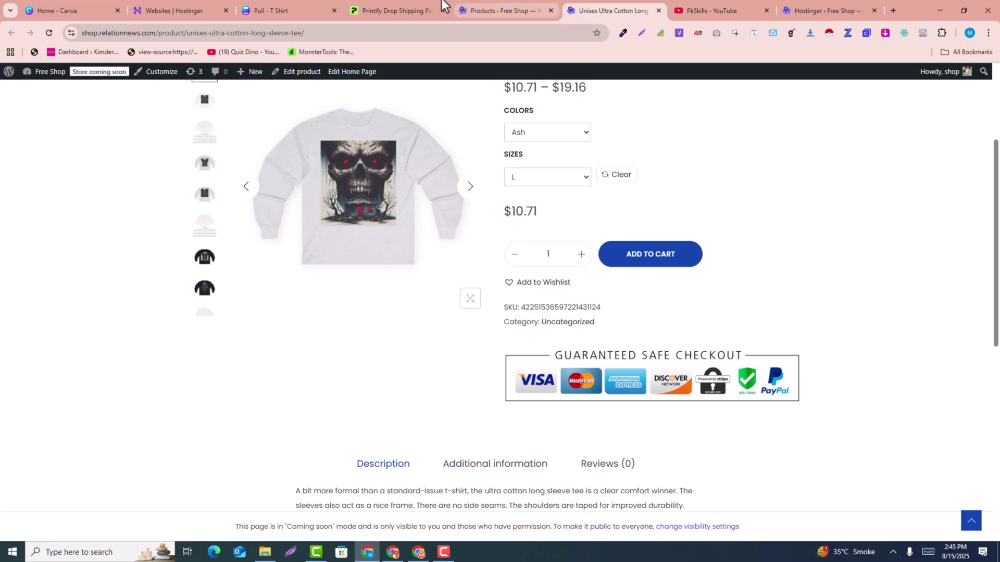
click(423, 1)
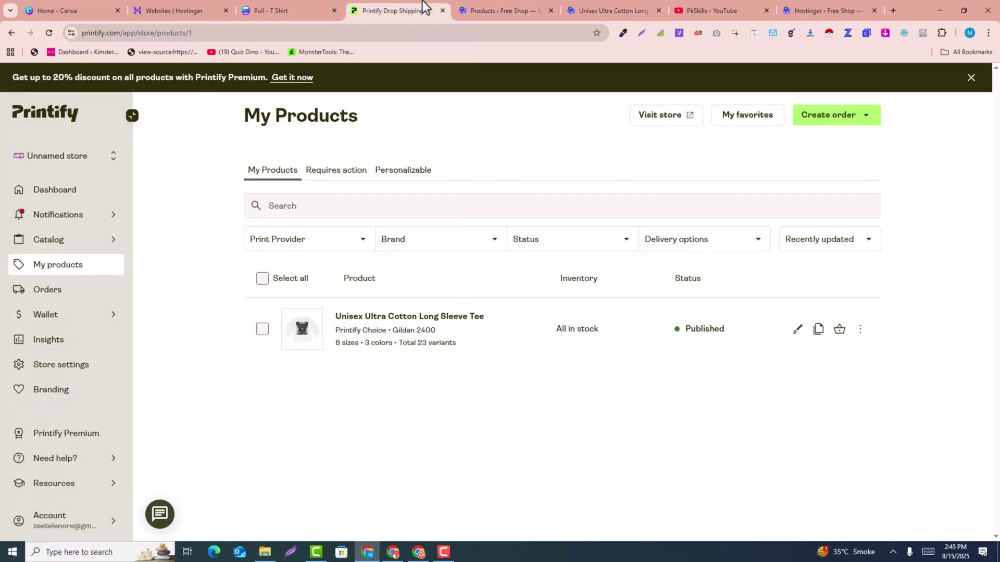
click(698, 2)
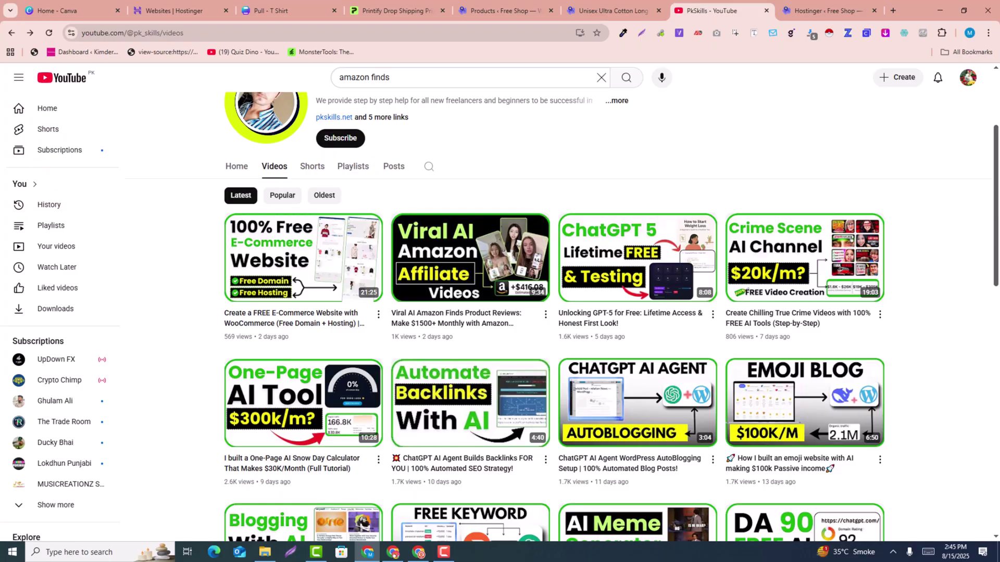
click(396, 4)
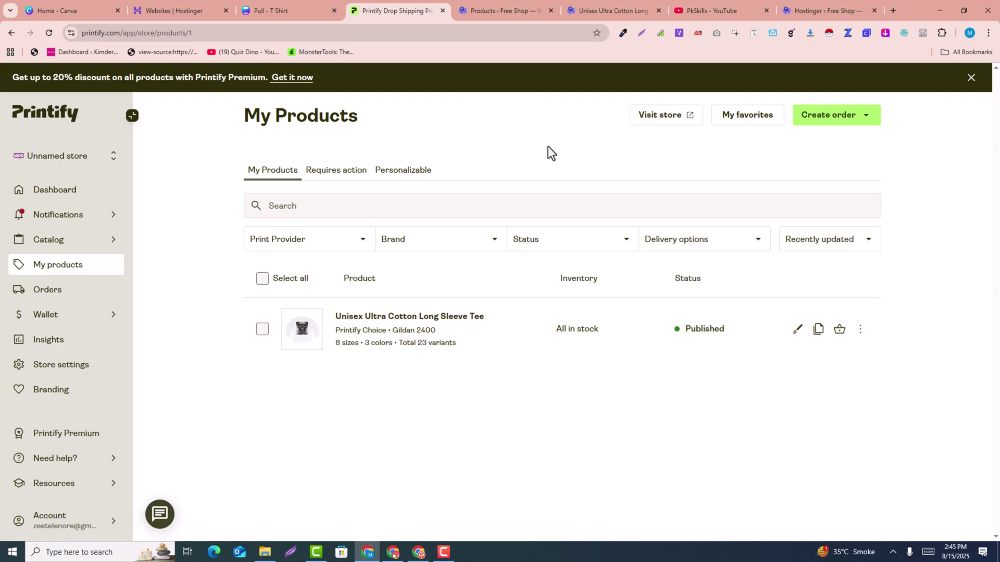
click(482, 2)
click(433, 2)
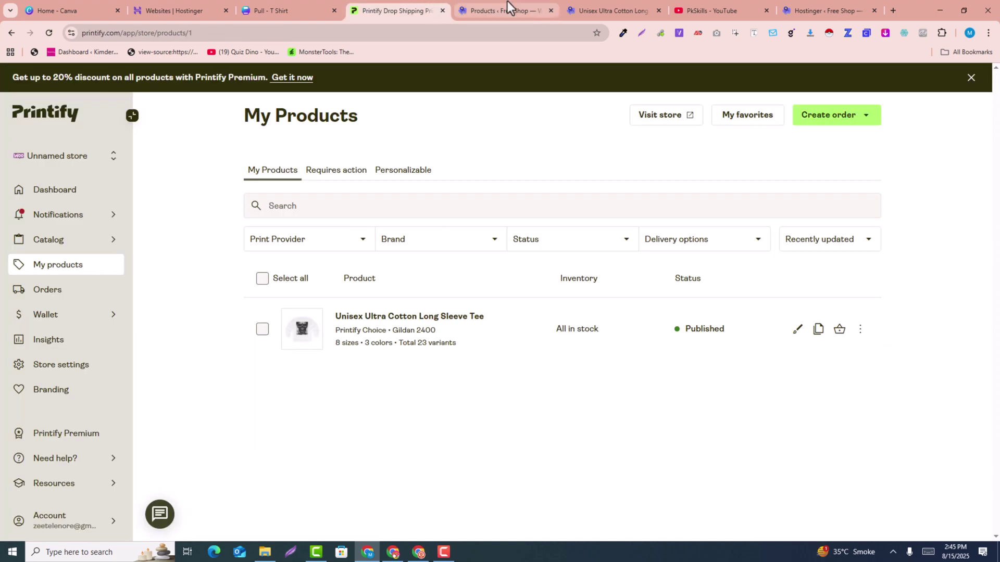